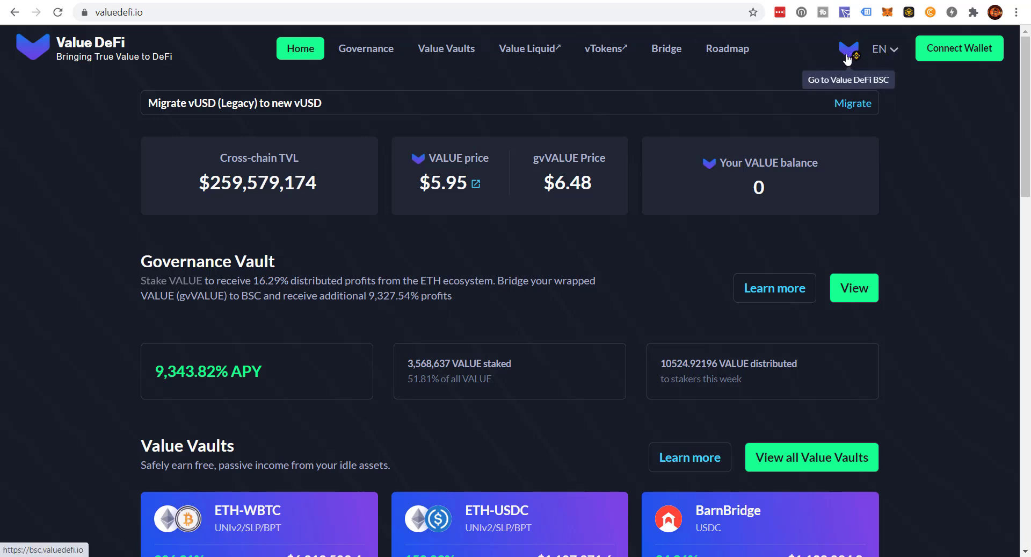
# Go to the BSC version of Value DeFi, and check the MetaMask wallet's BNB balance from PancakeSwap
pyautogui.click(848, 59)
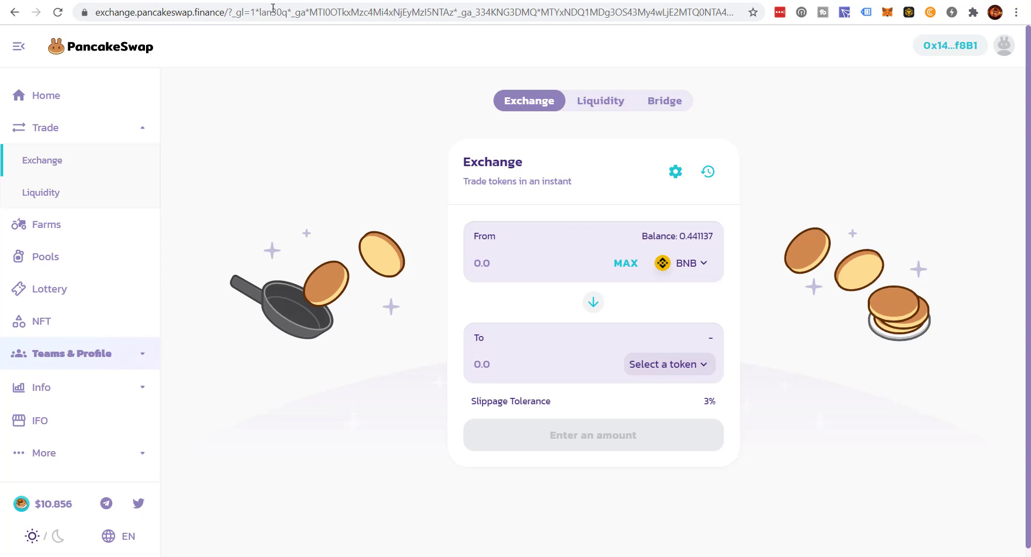
pyautogui.click(887, 12)
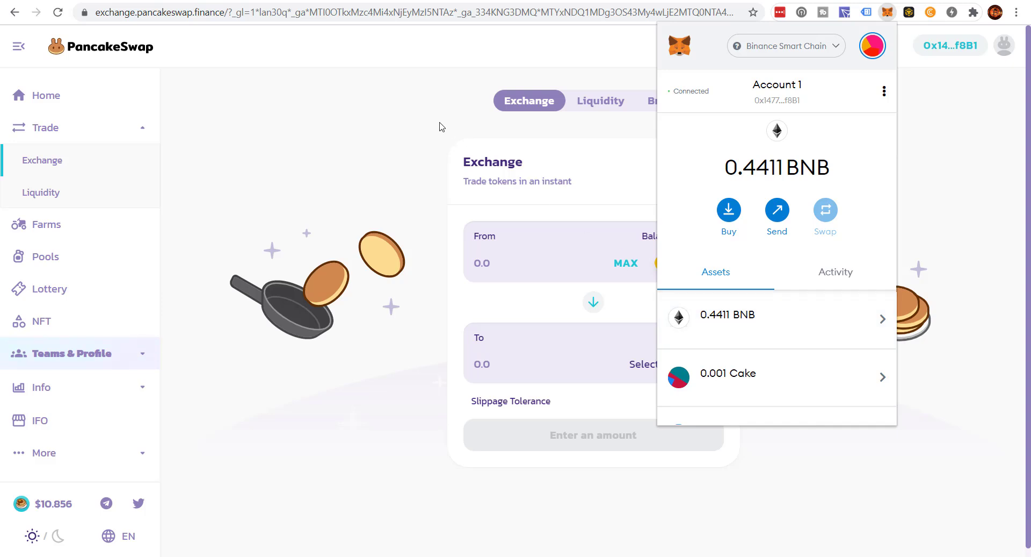
pyautogui.click(400, 133)
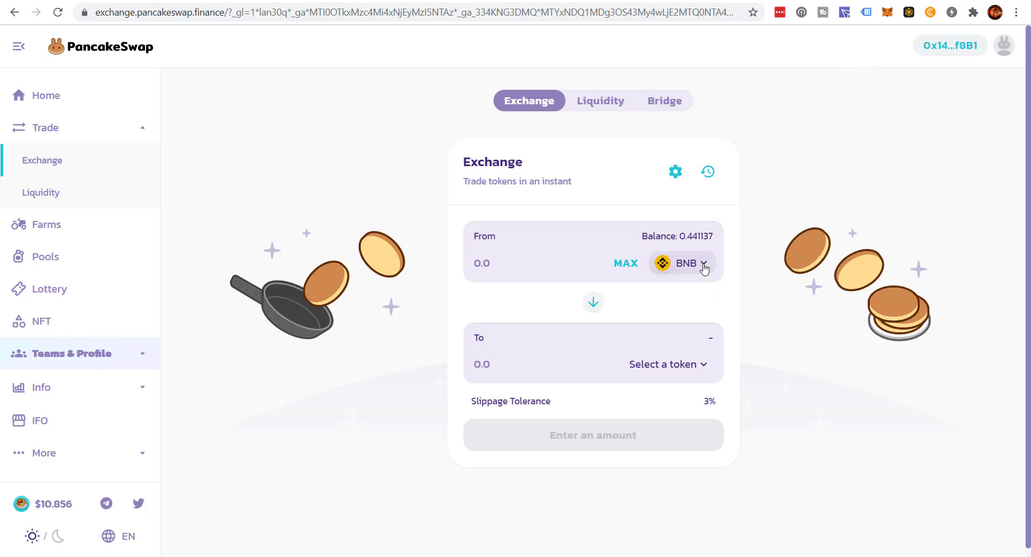
# Set up a PancakeSwap exchange of the maximum ETH balance, 0.4 ETH, into BNB
pyautogui.click(697, 365)
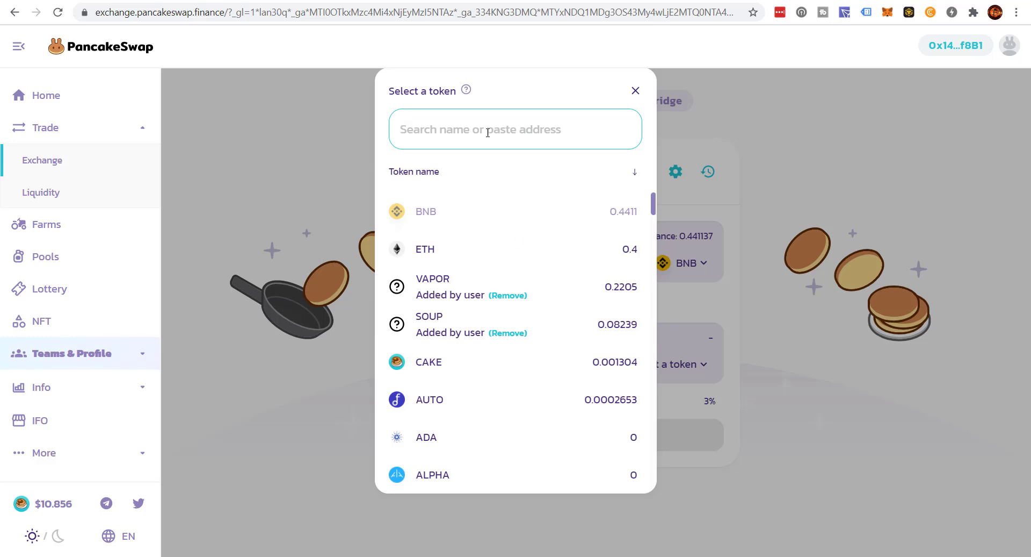
pyautogui.write('et')
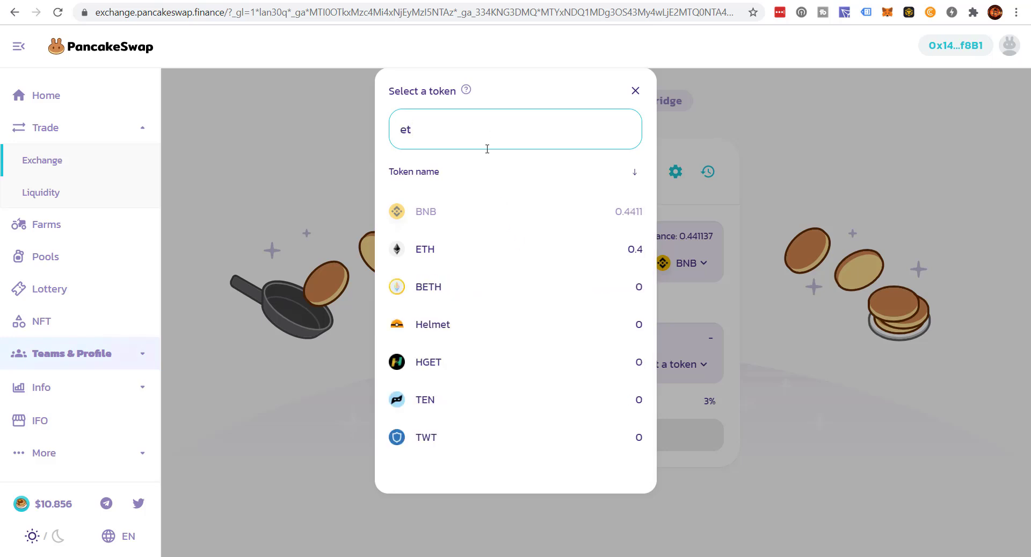
pyautogui.click(479, 248)
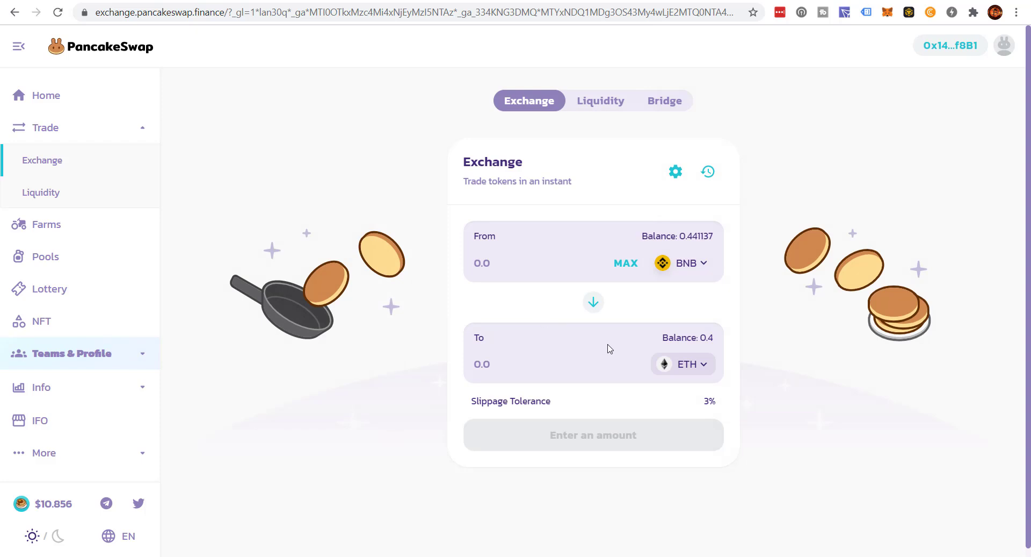
pyautogui.click(593, 300)
pyautogui.click(628, 264)
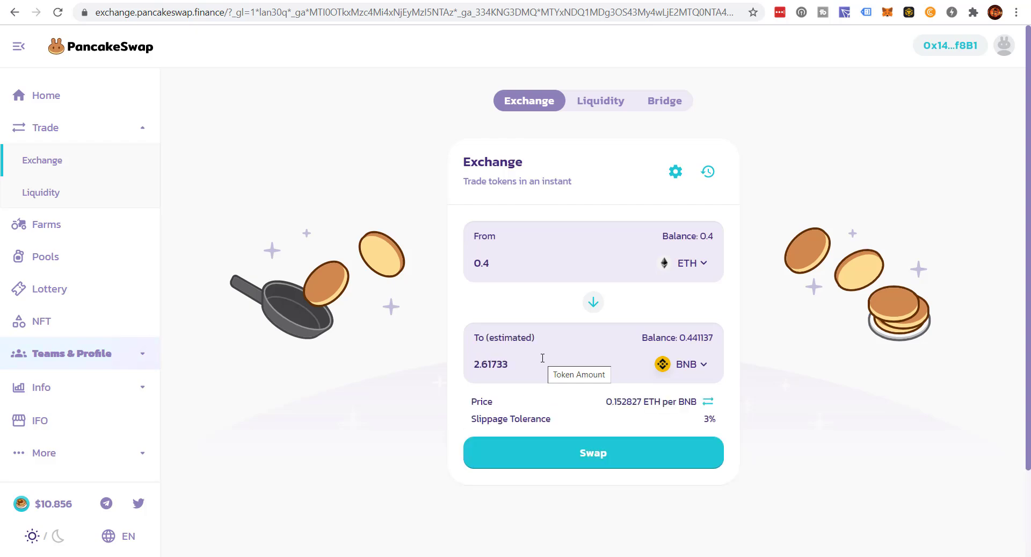
# Execute the swap of 0.4 ETH for BNB with wallet confirmation, and check the wallet's BNB balance
pyautogui.click(606, 450)
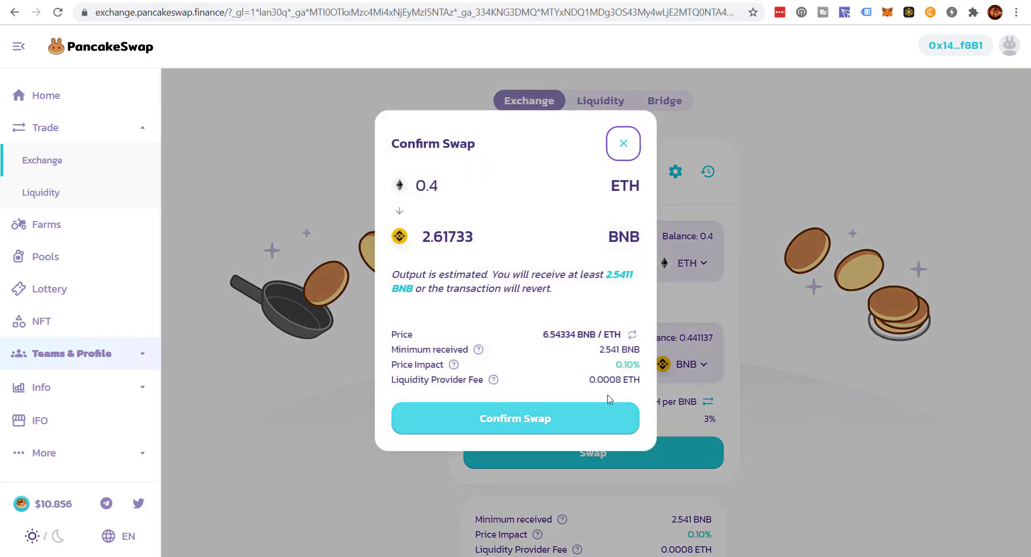
pyautogui.click(557, 420)
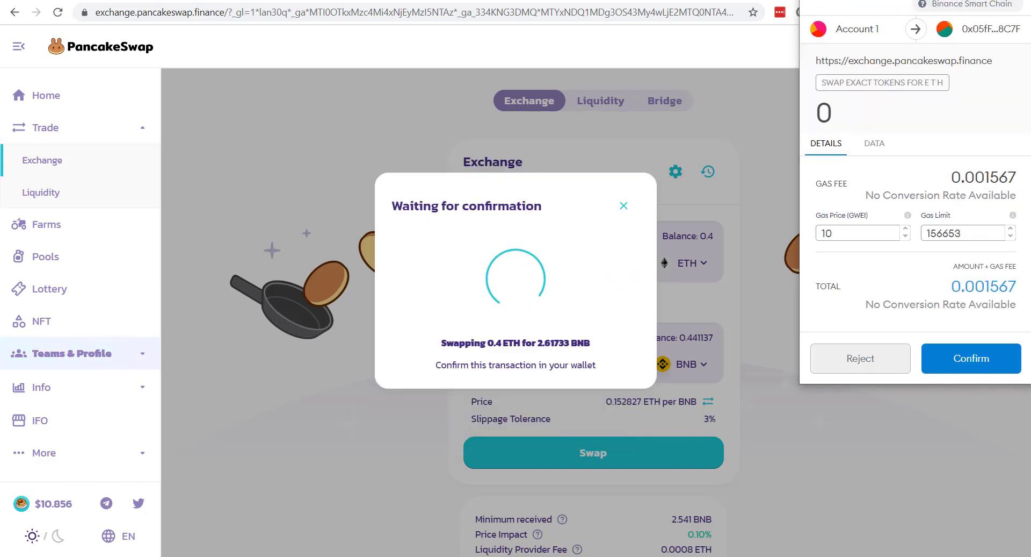
pyautogui.click(997, 363)
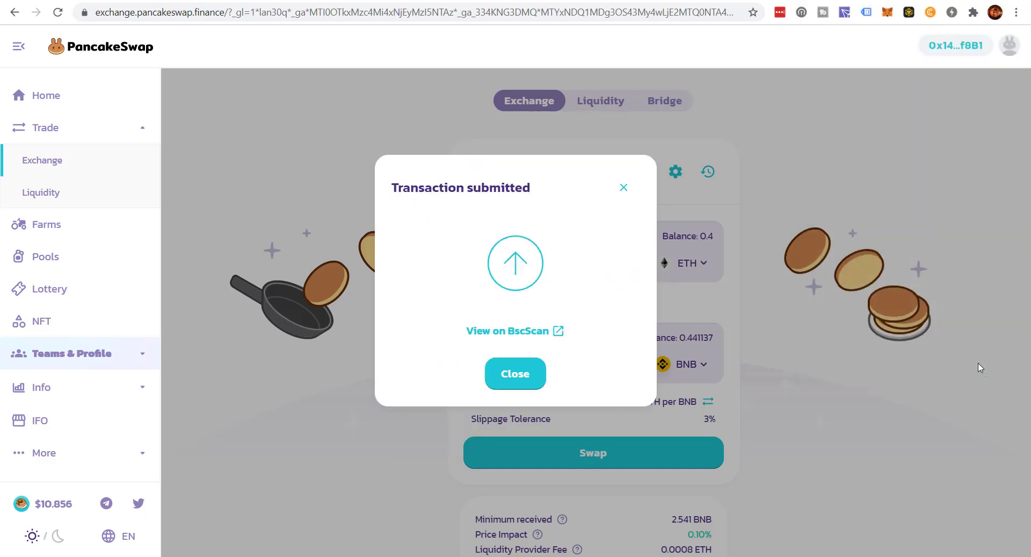
pyautogui.click(536, 370)
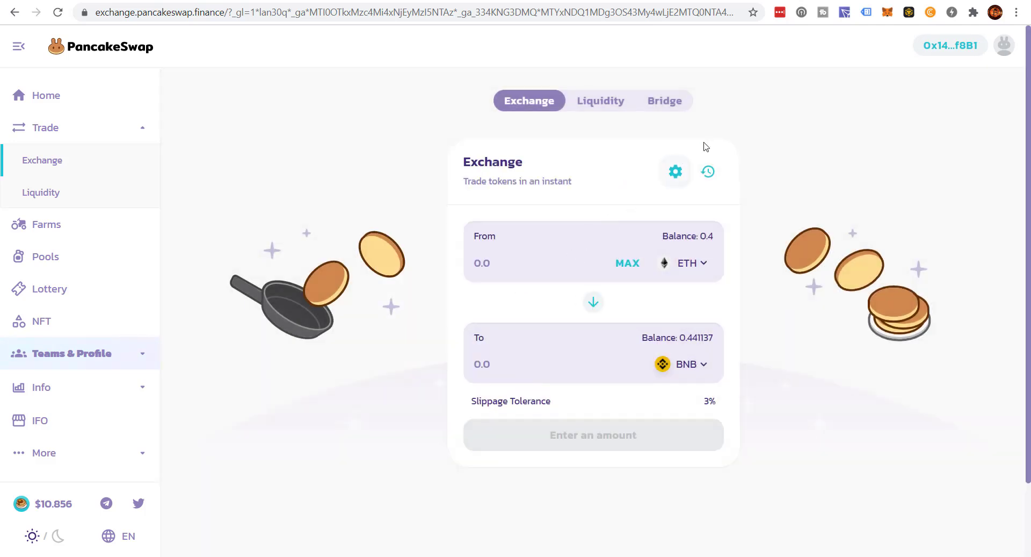
pyautogui.click(888, 12)
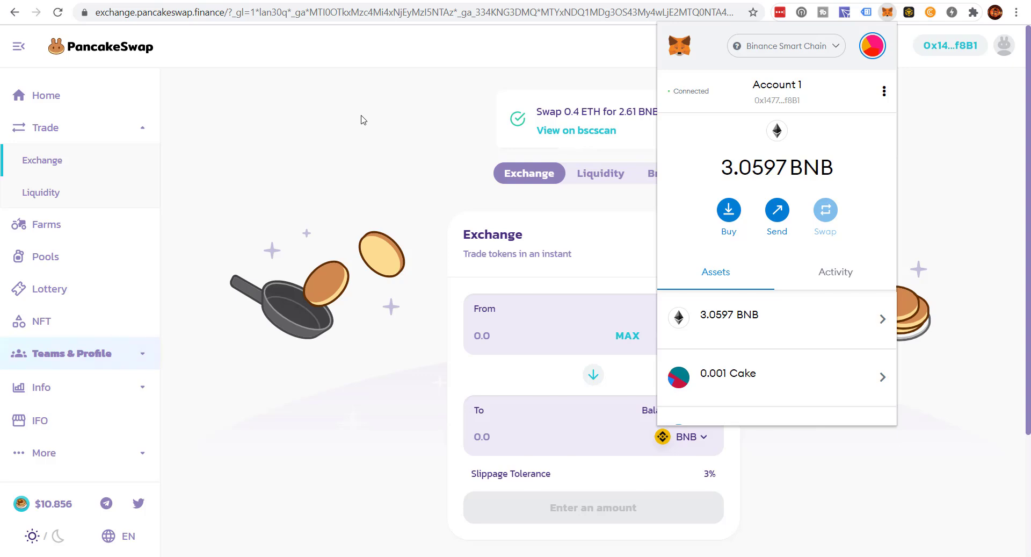
pyautogui.click(395, 98)
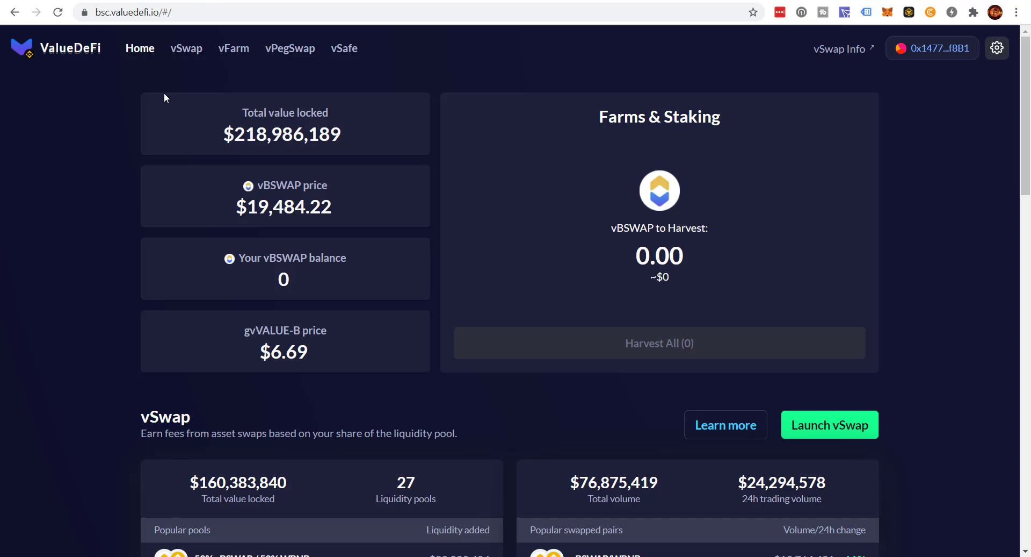
# Review Value DeFi's vFarm pools and vSafe vault rates, including the details of the vBSWAP/BNB vault
pyautogui.click(243, 56)
pyautogui.scroll(-5, 205, 200)
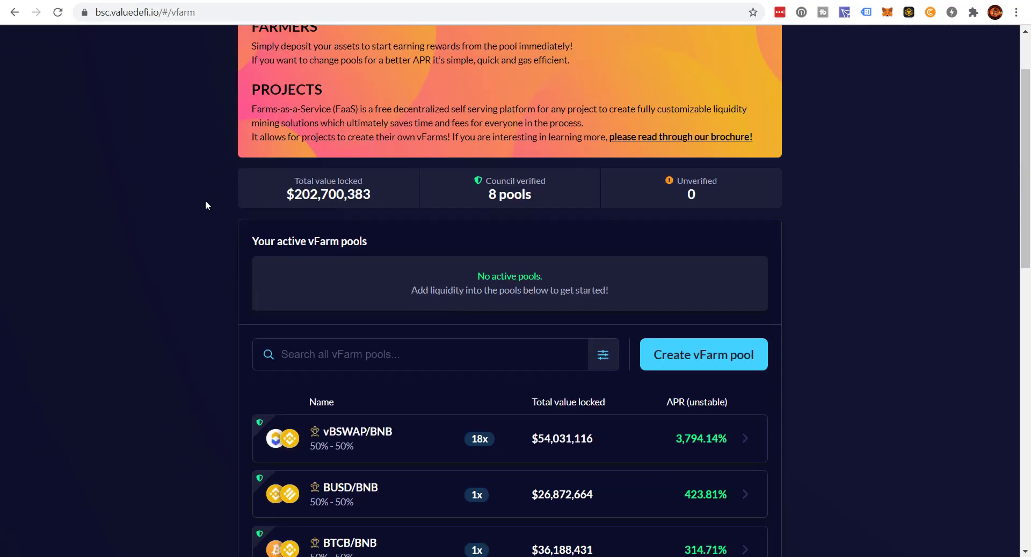
pyautogui.scroll(5, 205, 200)
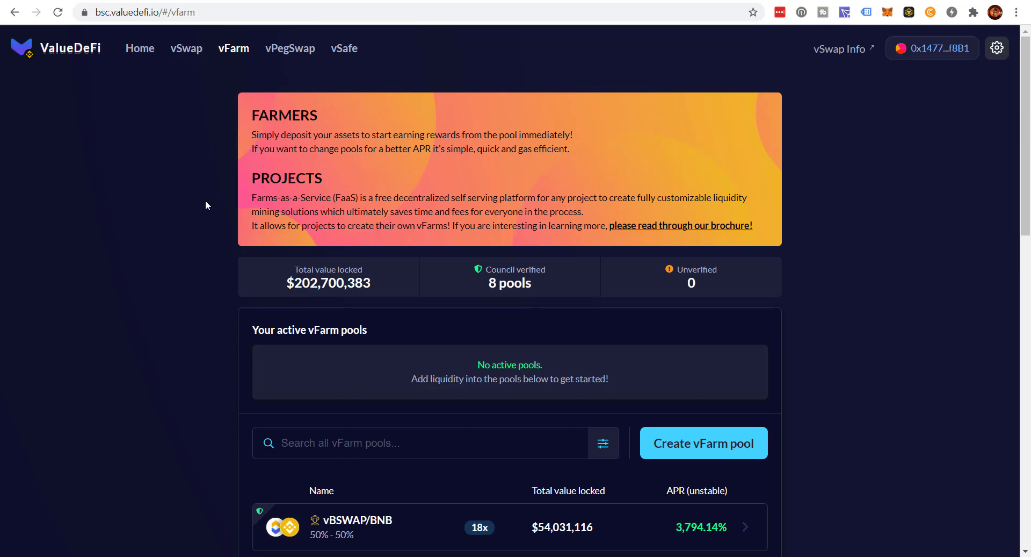
pyautogui.click(346, 54)
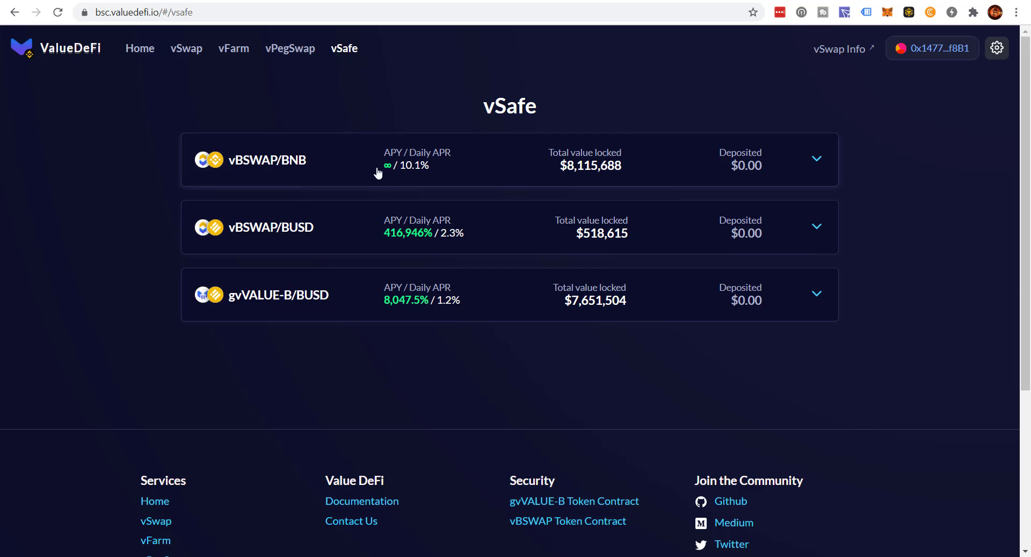
pyautogui.moveTo(419, 177)
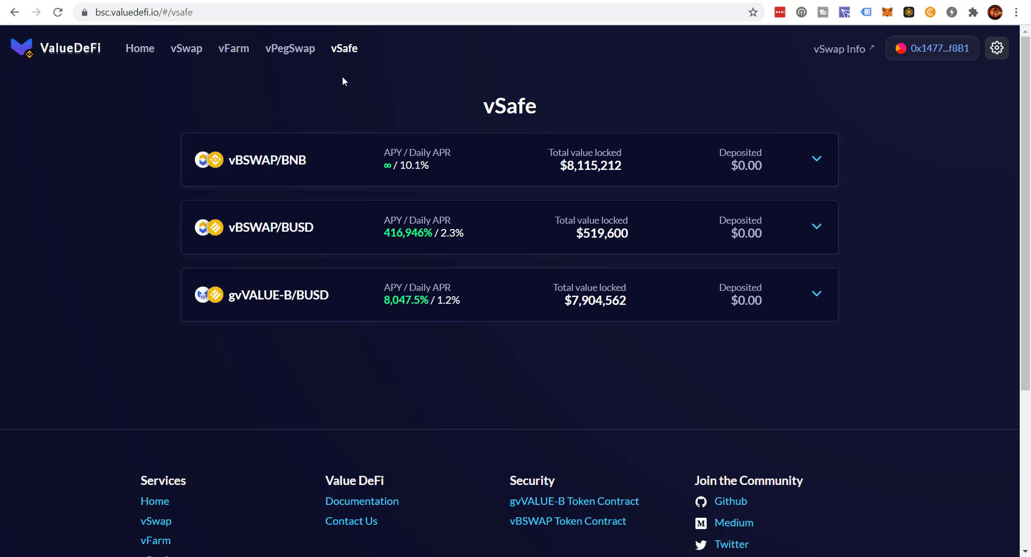
pyautogui.click(290, 166)
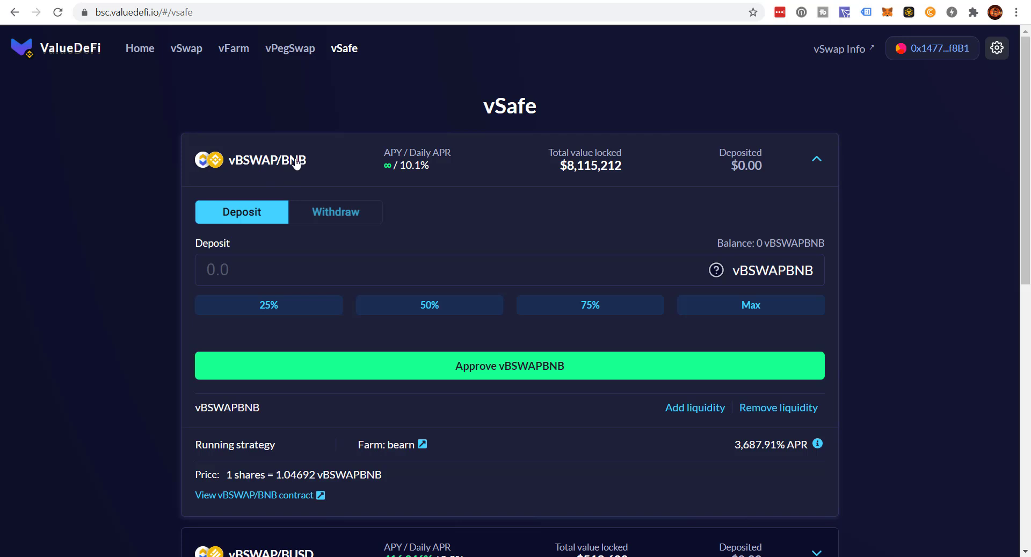
# Set up a vSwap exchange of 1.4 BNB into vBSWAP
pyautogui.click(193, 53)
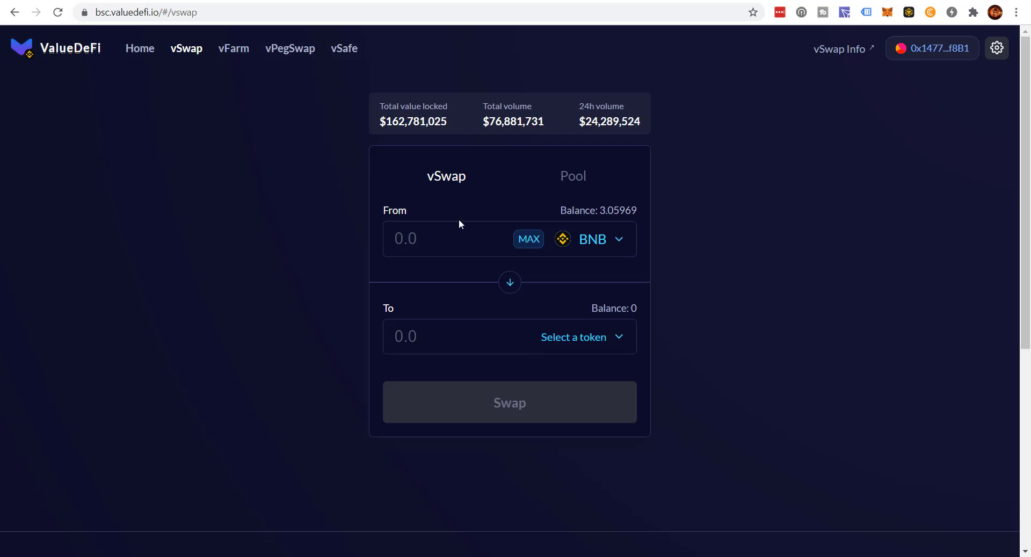
pyautogui.click(605, 342)
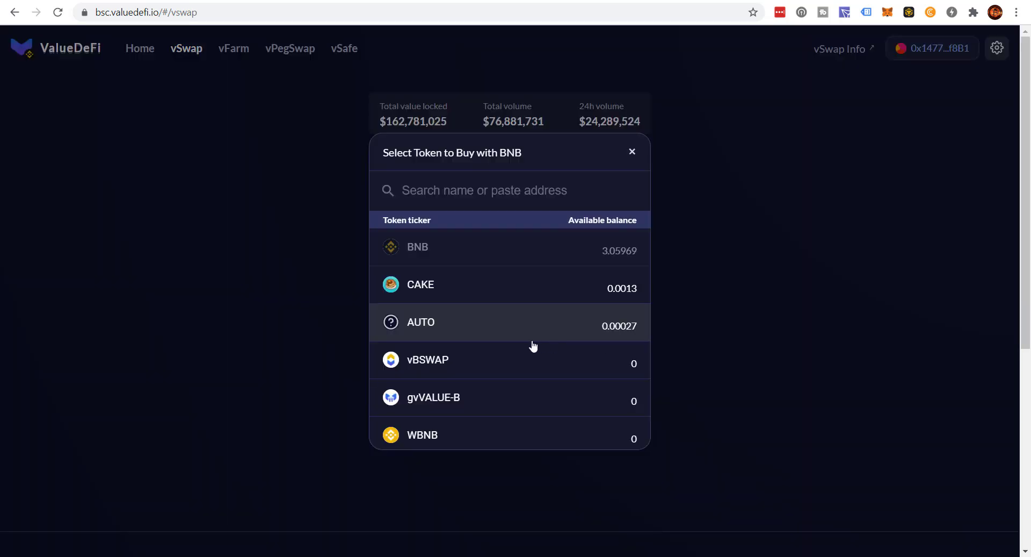
pyautogui.click(454, 372)
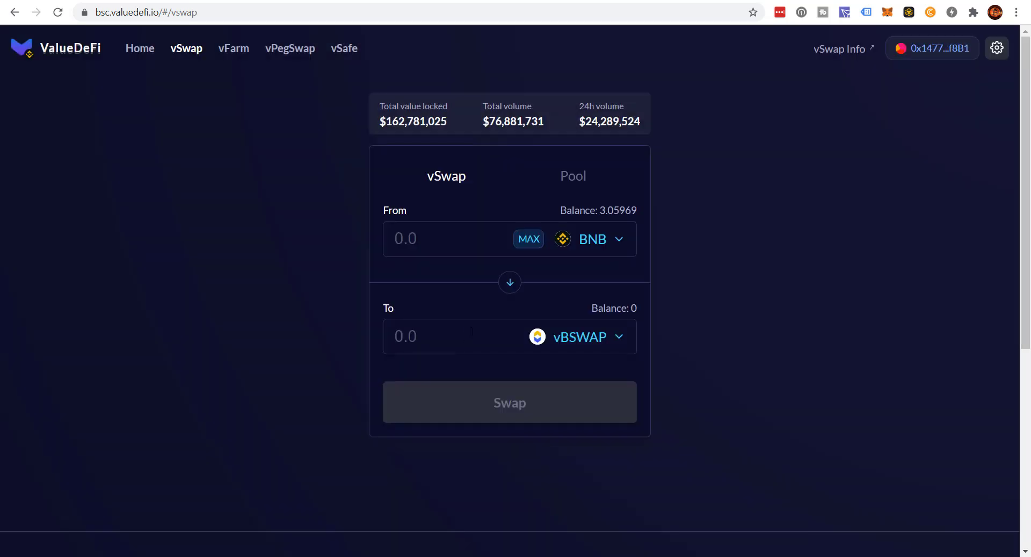
pyautogui.click(436, 239)
pyautogui.write('1.4')
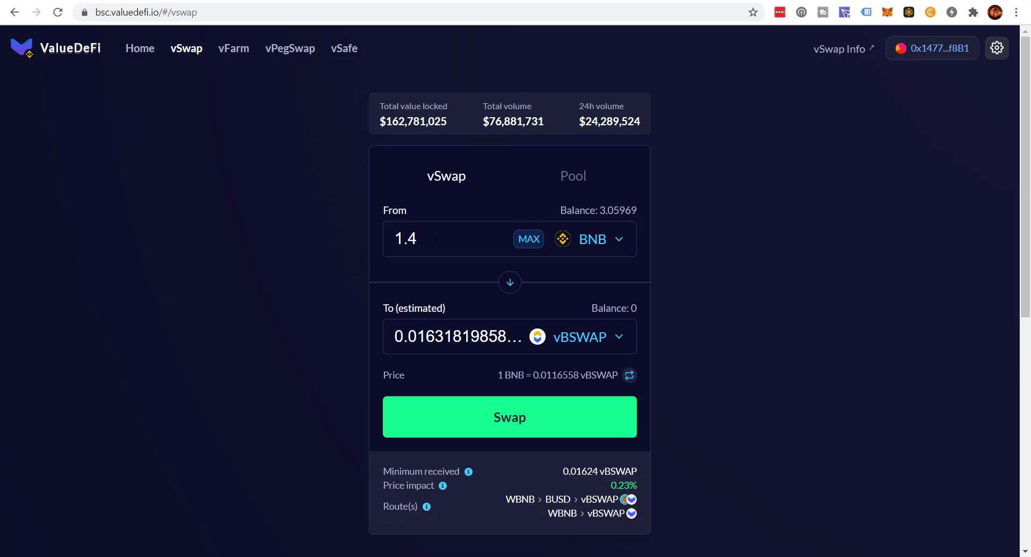
# Try twice to submit the swap of 1.4 BNB for vBSWAP
pyautogui.click(517, 426)
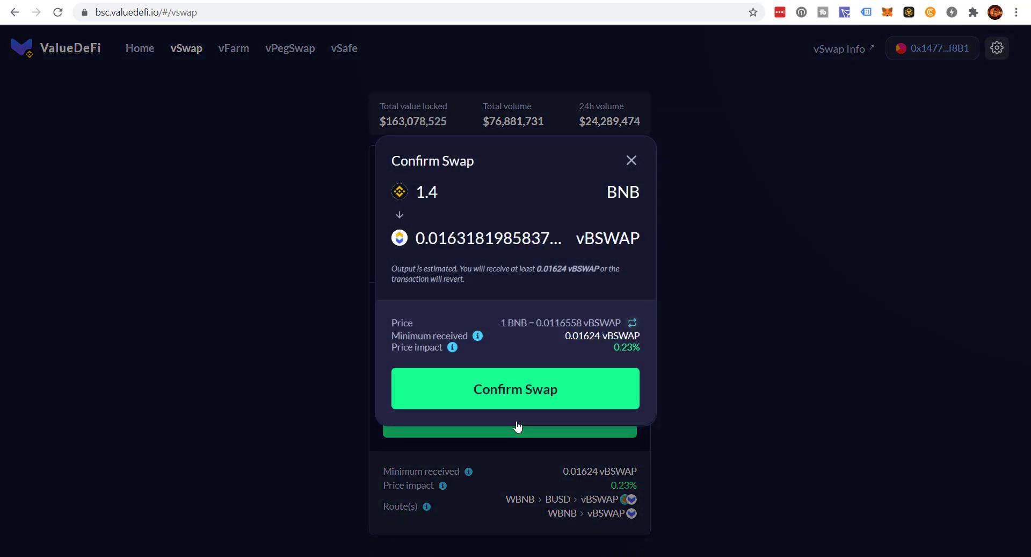
pyautogui.click(528, 388)
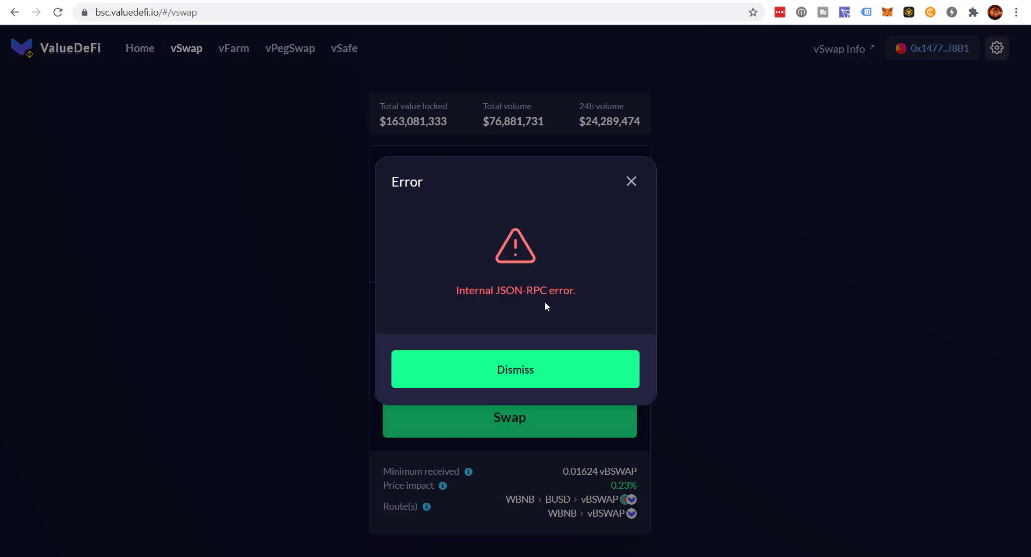
pyautogui.click(535, 363)
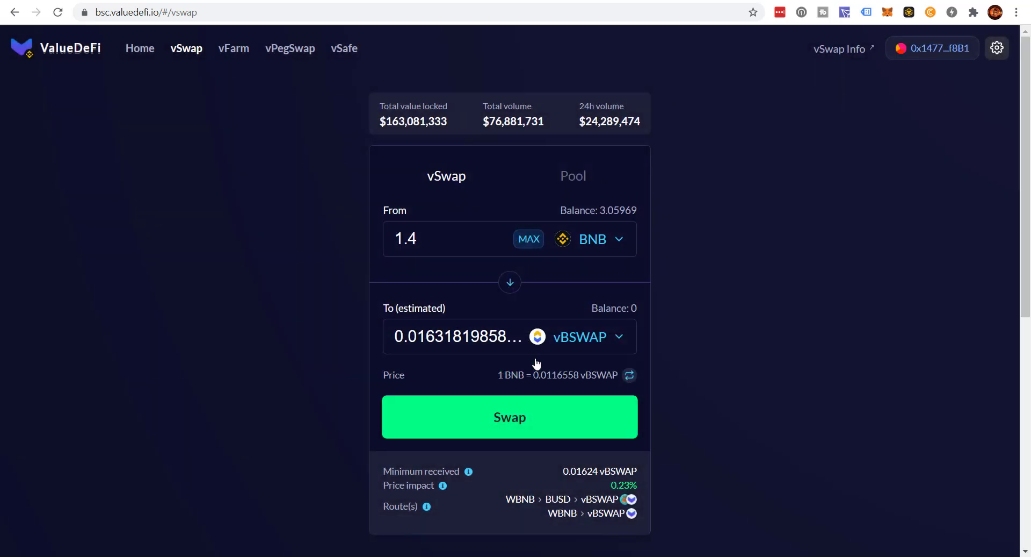
pyautogui.click(542, 423)
pyautogui.click(538, 404)
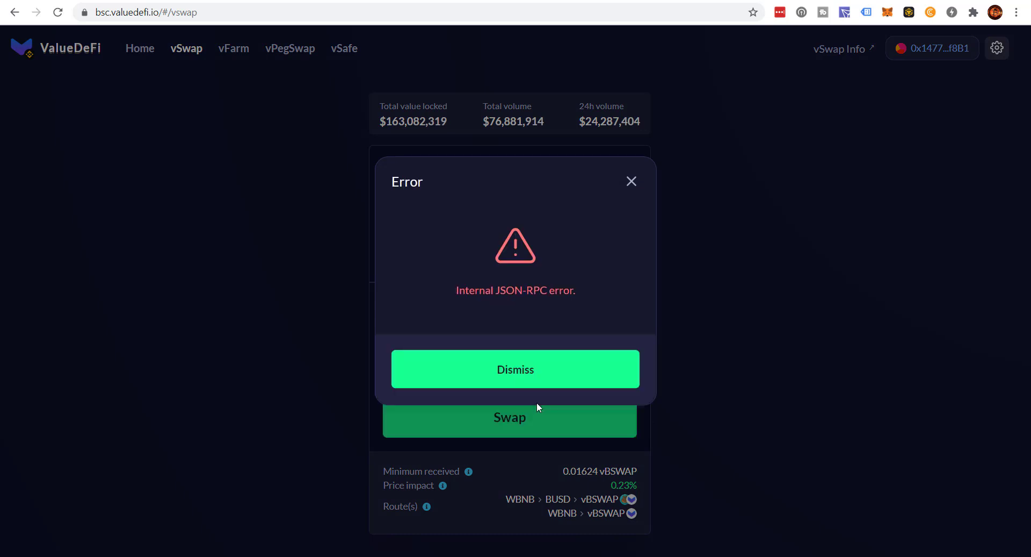
pyautogui.click(632, 182)
# Submit the swap of 1.4 BNB for vBSWAP again and confirm the transaction in the MetaMask wallet
pyautogui.scroll(-2, 732, 276)
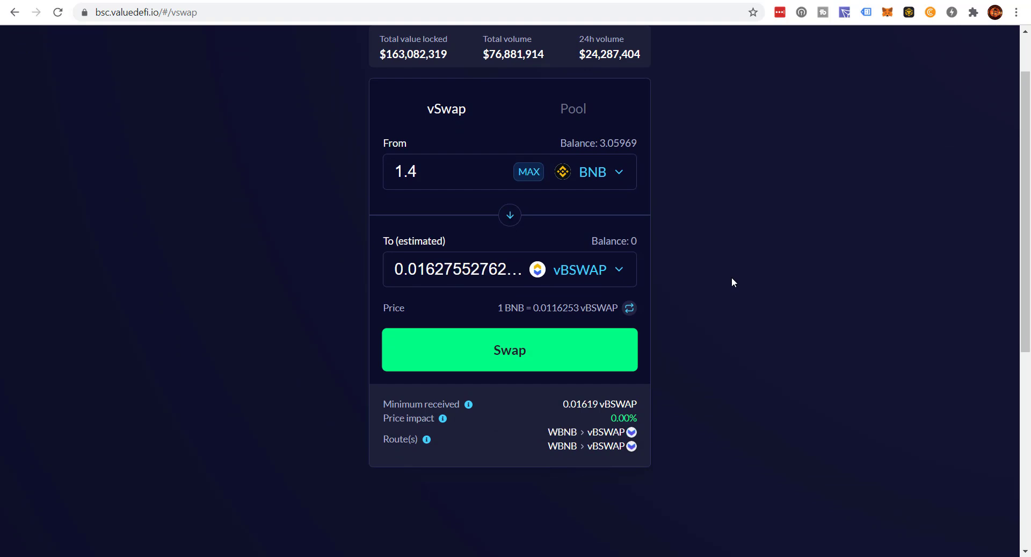
pyautogui.click(529, 354)
pyautogui.click(535, 389)
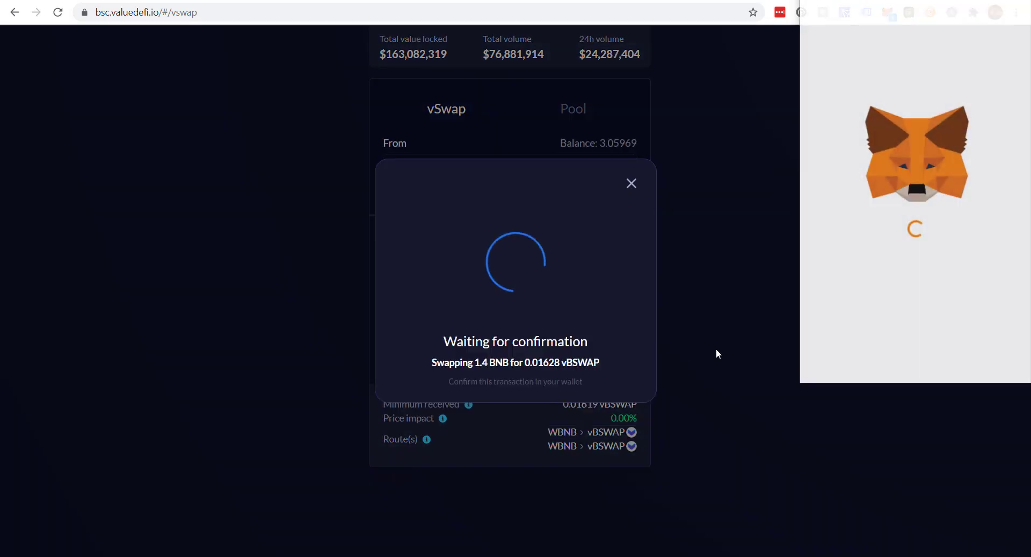
pyautogui.click(956, 357)
pyautogui.click(580, 398)
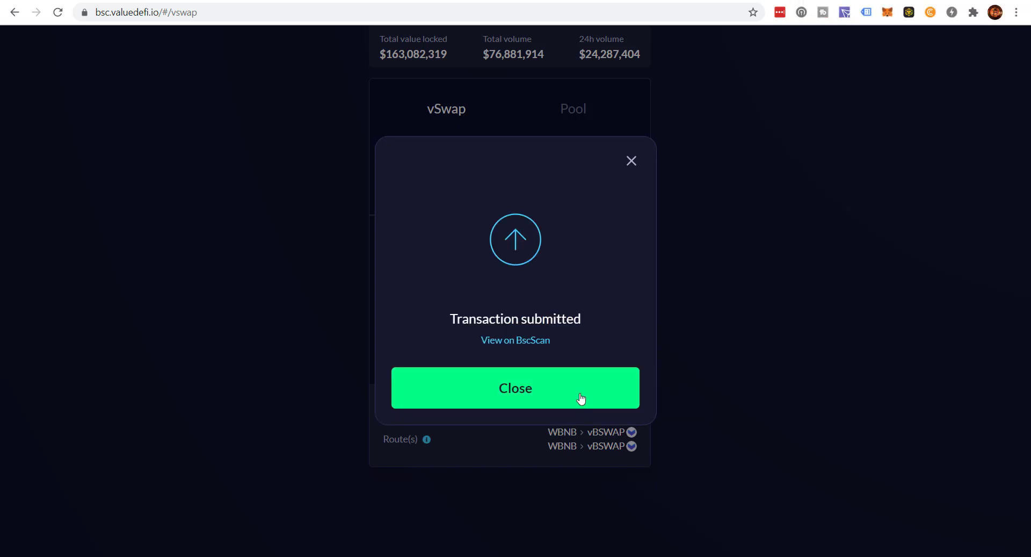
pyautogui.scroll(2, 808, 299)
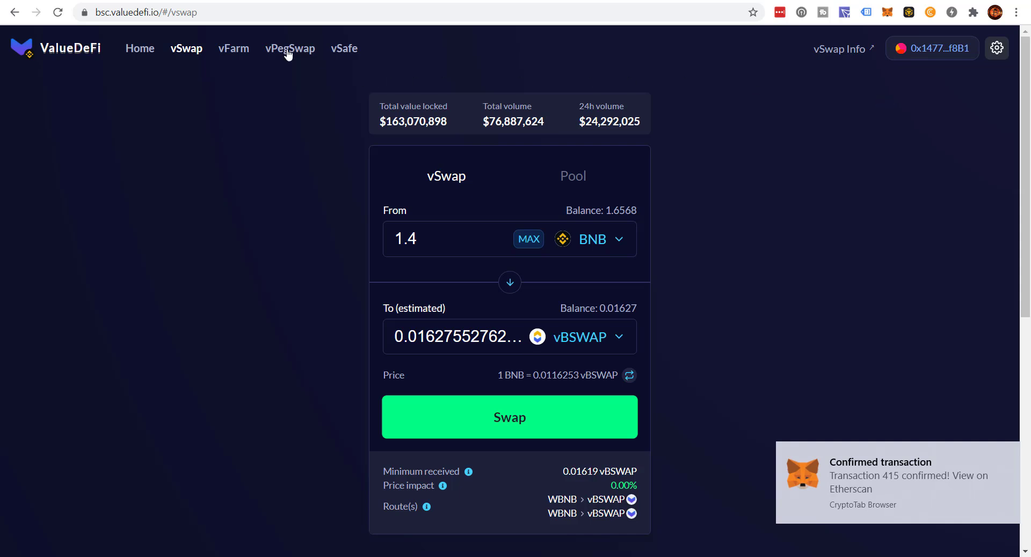
# Approve vBSWAPBNB for deposit in the vSafe vBSWAP/BNB vault, and confirm the spending permission in the wallet
pyautogui.click(343, 52)
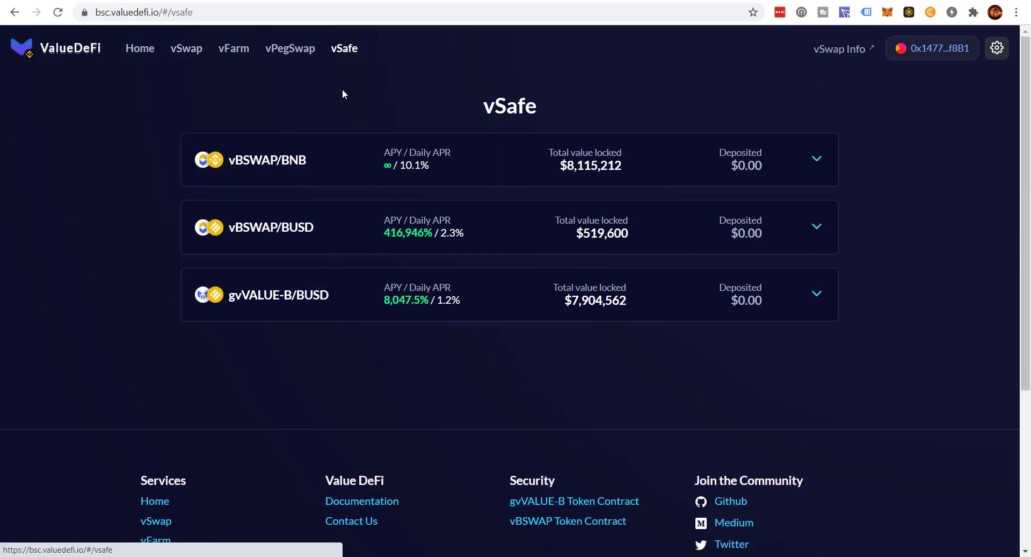
pyautogui.click(332, 164)
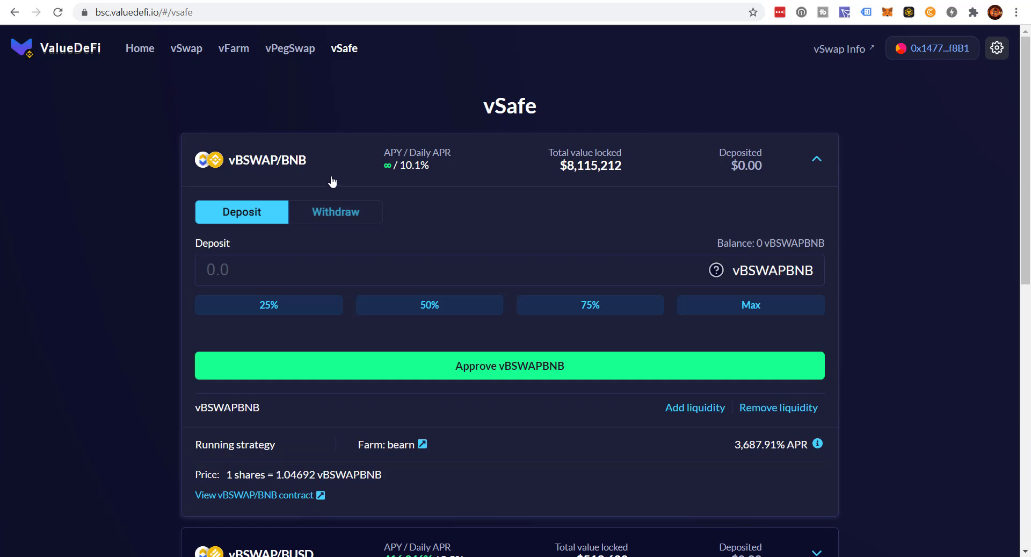
pyautogui.scroll(-2, 456, 206)
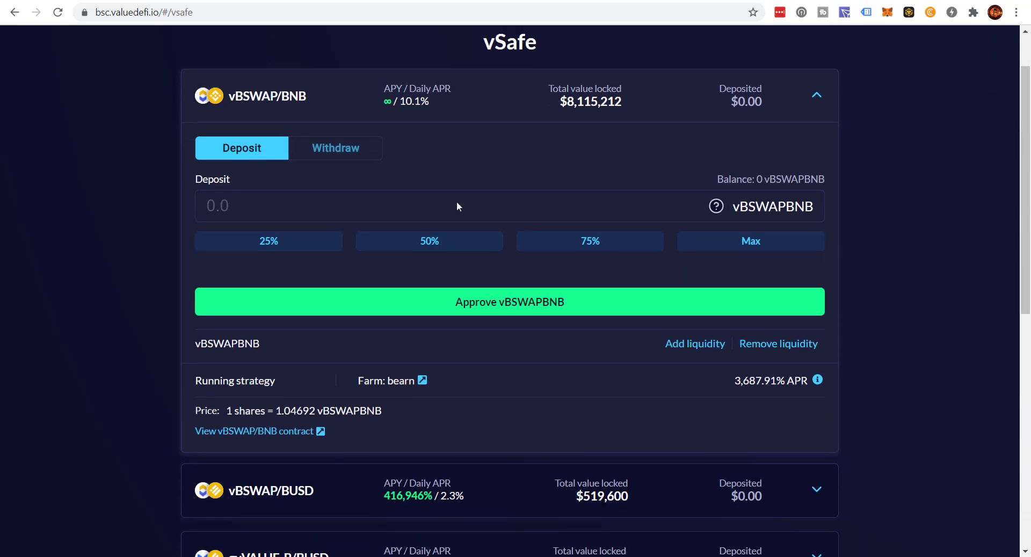
pyautogui.click(525, 310)
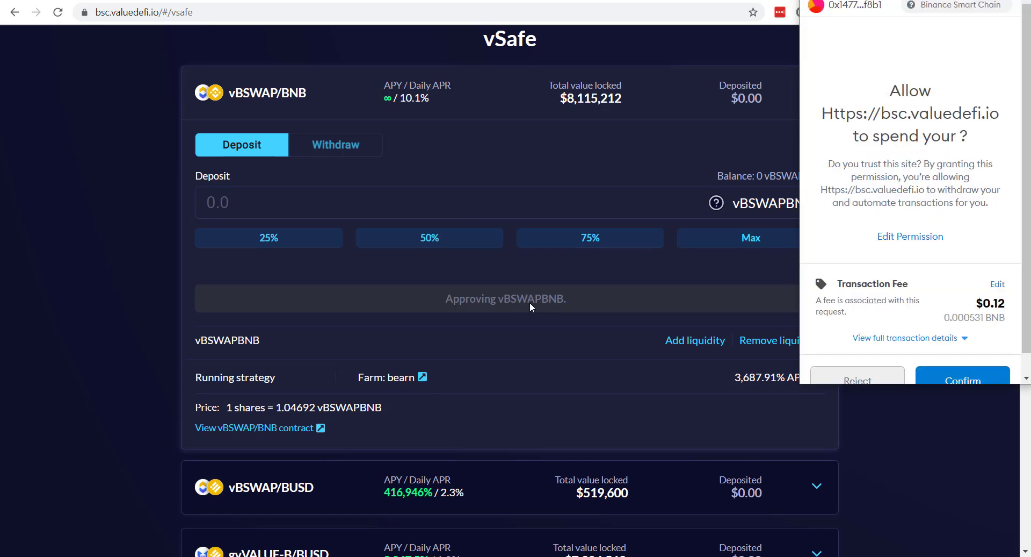
pyautogui.scroll(-1, 966, 365)
pyautogui.click(972, 365)
# Open the add-liquidity page for the vBSWAP/BNB pair and accept the risk disclaimer
pyautogui.click(695, 340)
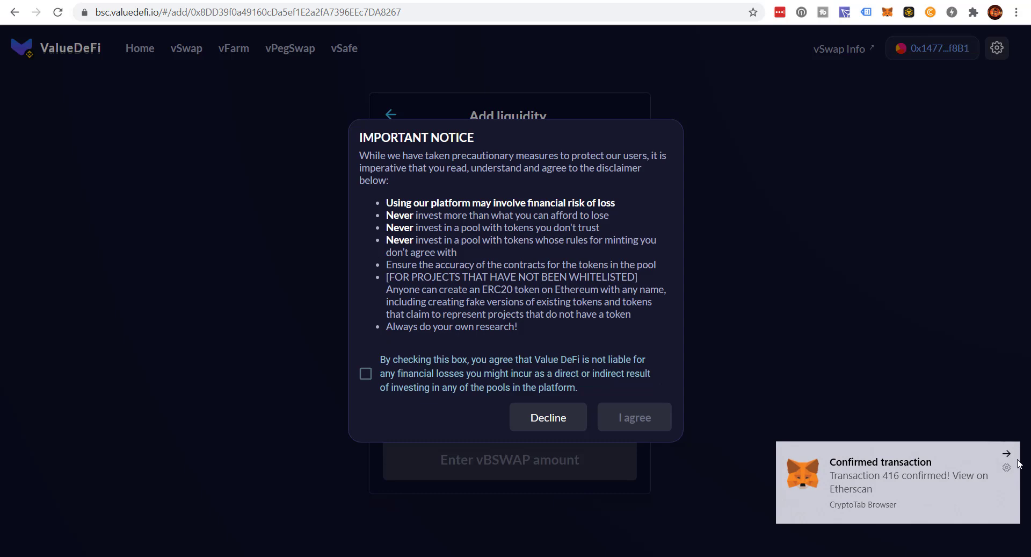
pyautogui.click(1008, 454)
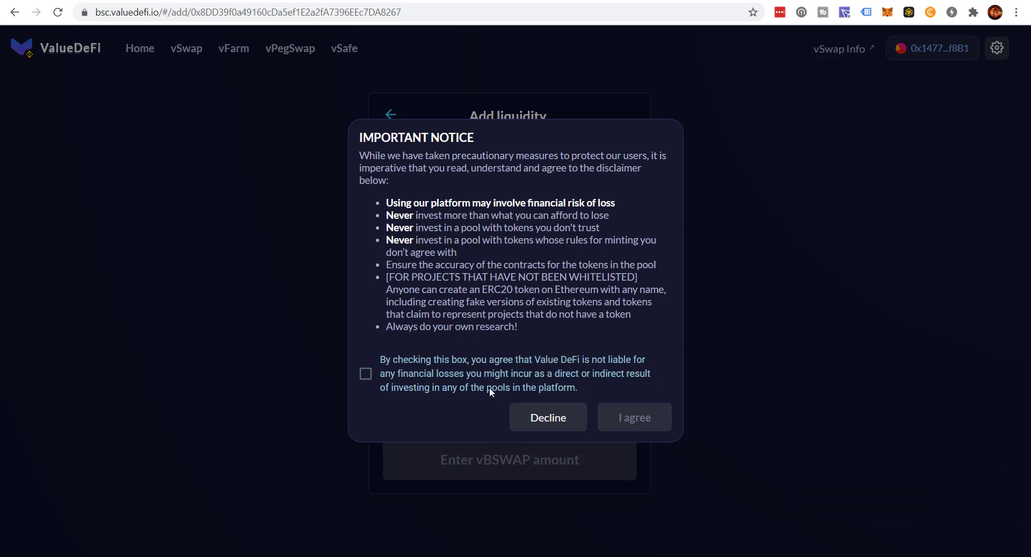
pyautogui.click(365, 376)
pyautogui.click(637, 421)
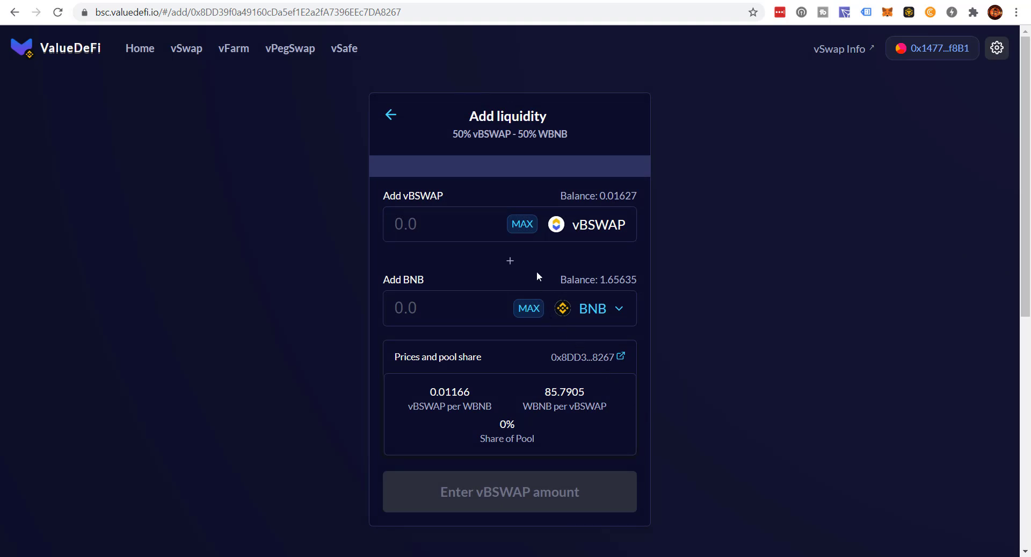
# Enter the maximum vBSWAP balance for the liquidity pair, approve vBSWAP, and confirm the spending permission in the wallet
pyautogui.click(522, 224)
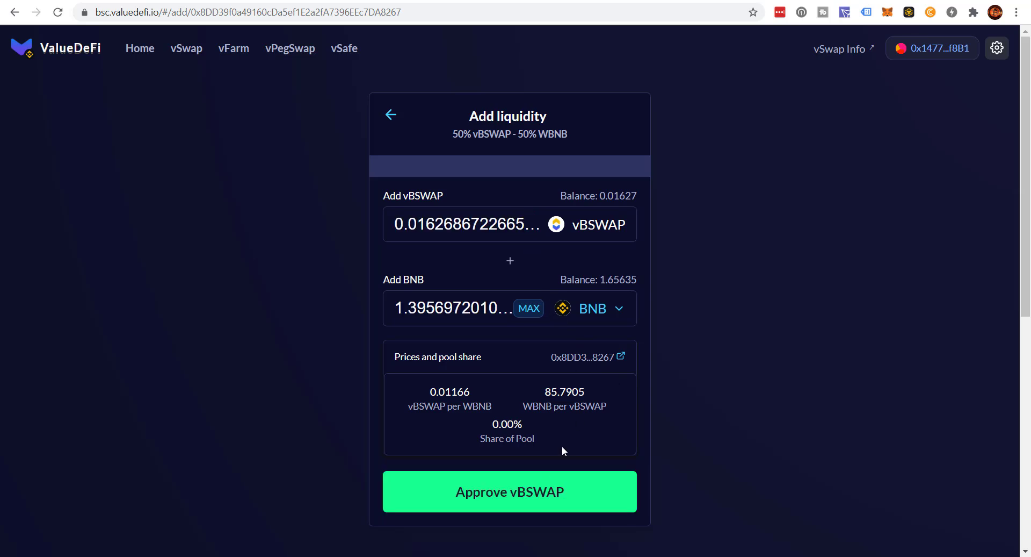
pyautogui.click(530, 496)
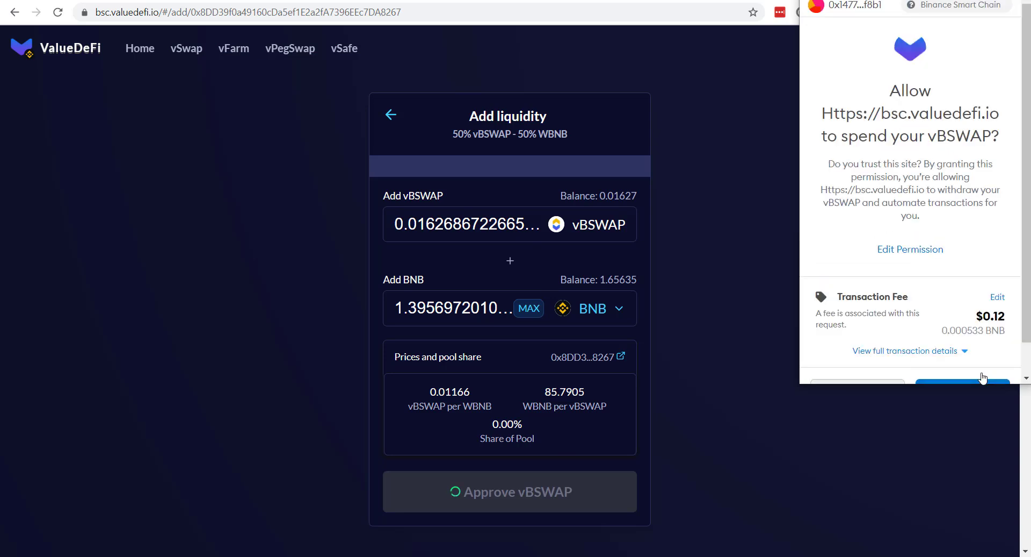
pyautogui.scroll(-1, 967, 371)
pyautogui.click(970, 367)
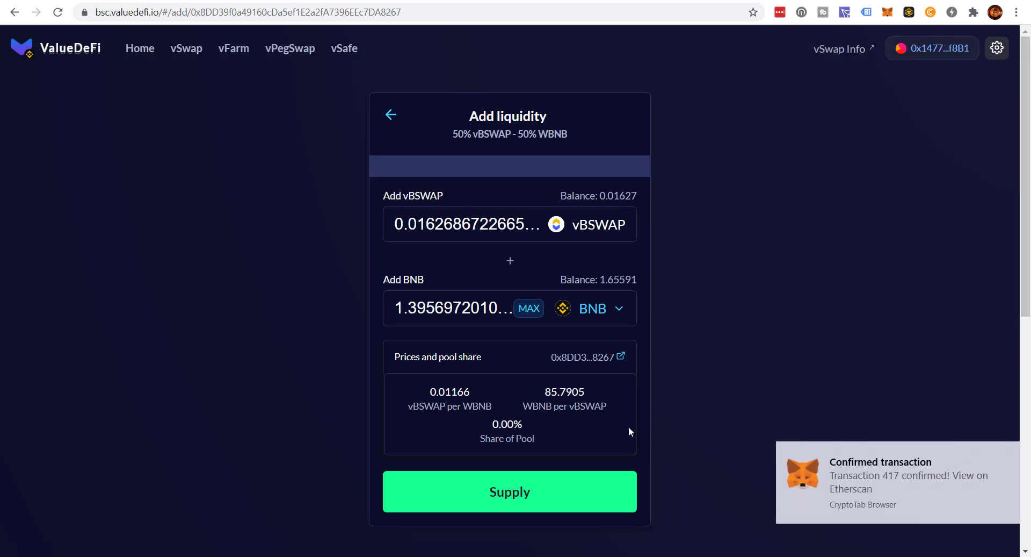
# Supply 0.01627 vBSWAP and 1.3957 BNB as liquidity, and confirm the transaction in the wallet
pyautogui.click(526, 495)
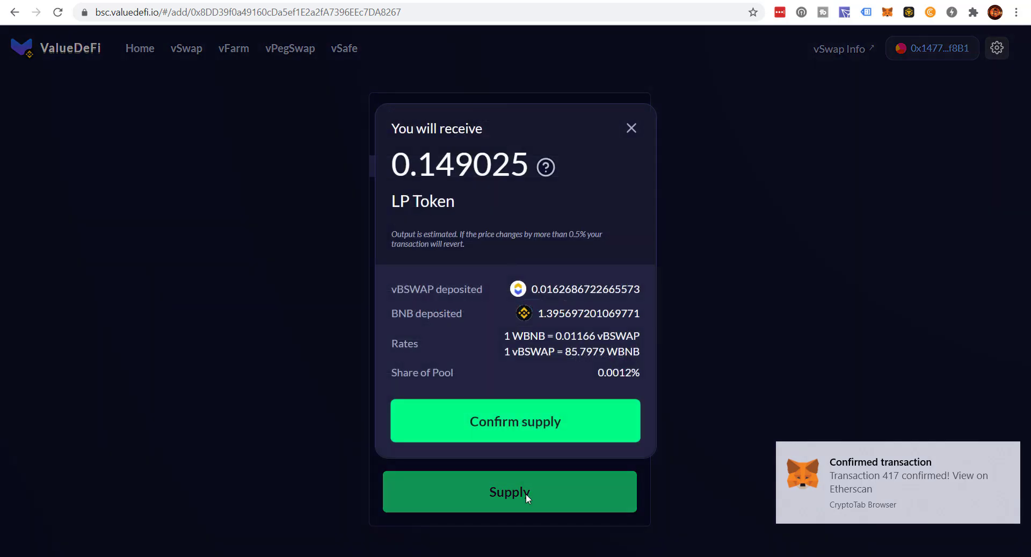
pyautogui.click(531, 422)
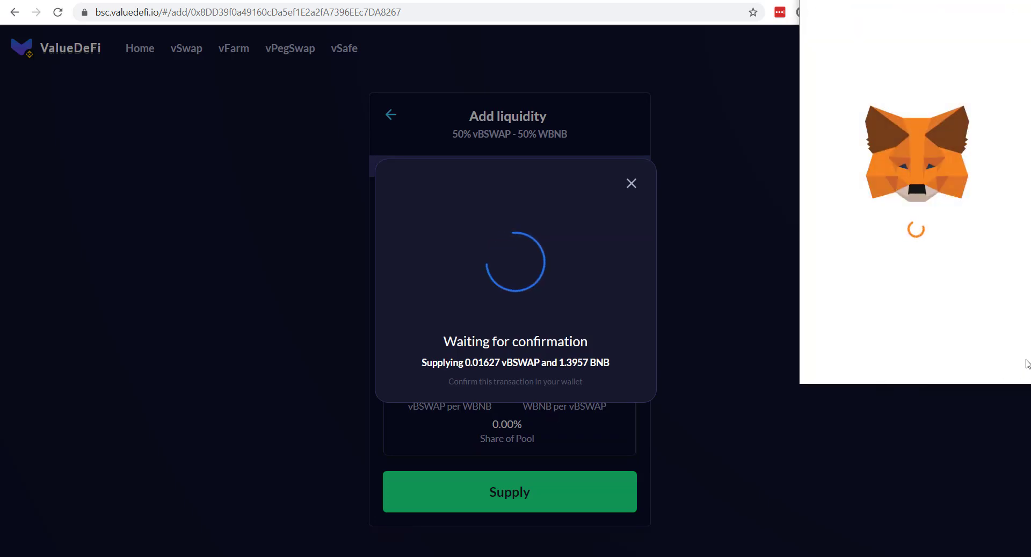
pyautogui.click(1017, 367)
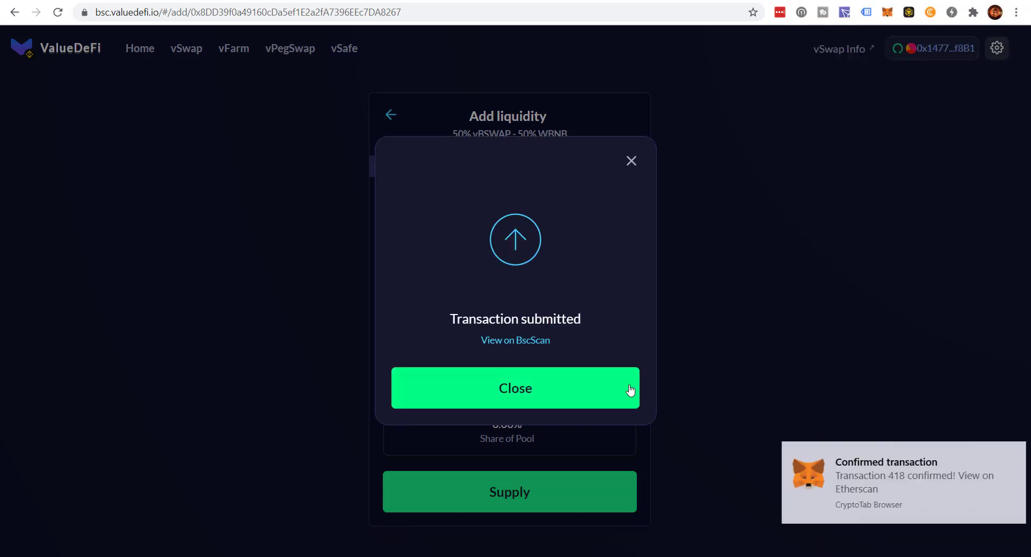
pyautogui.click(632, 389)
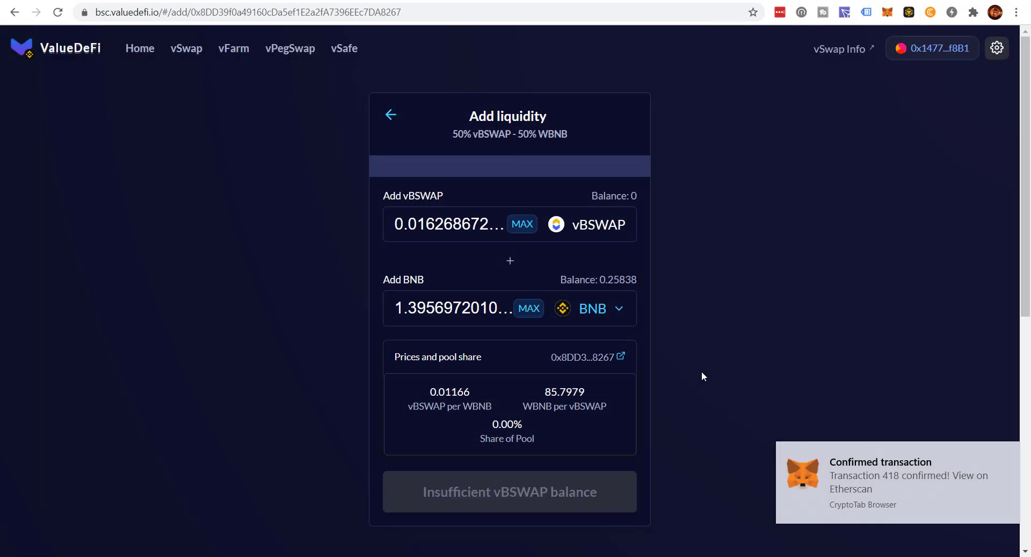
# Return to vSafe and deposit the maximum 0.14901 vBSWAPBNB into the vBSWAP/BNB vault, confirming the transaction in the wallet
pyautogui.click(391, 115)
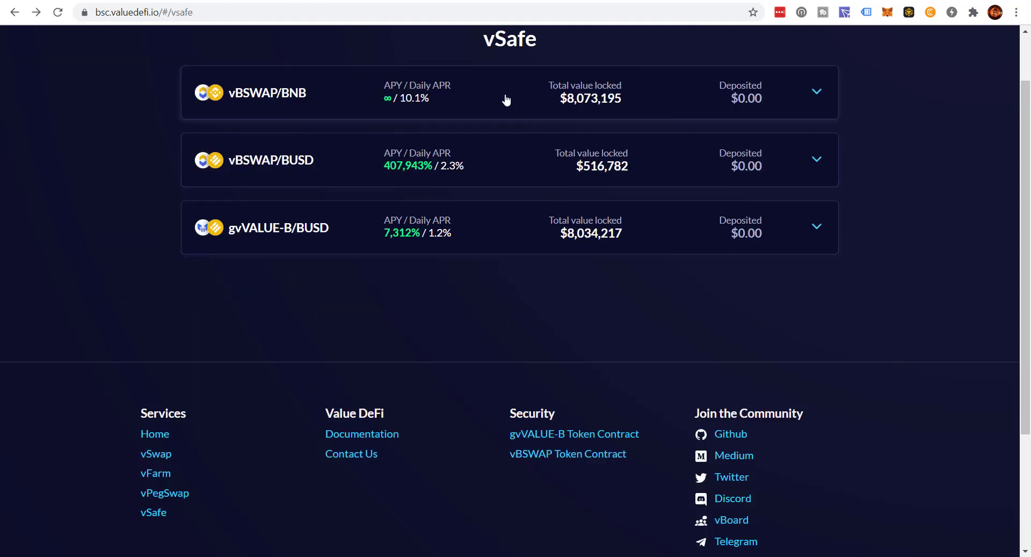
pyautogui.click(506, 100)
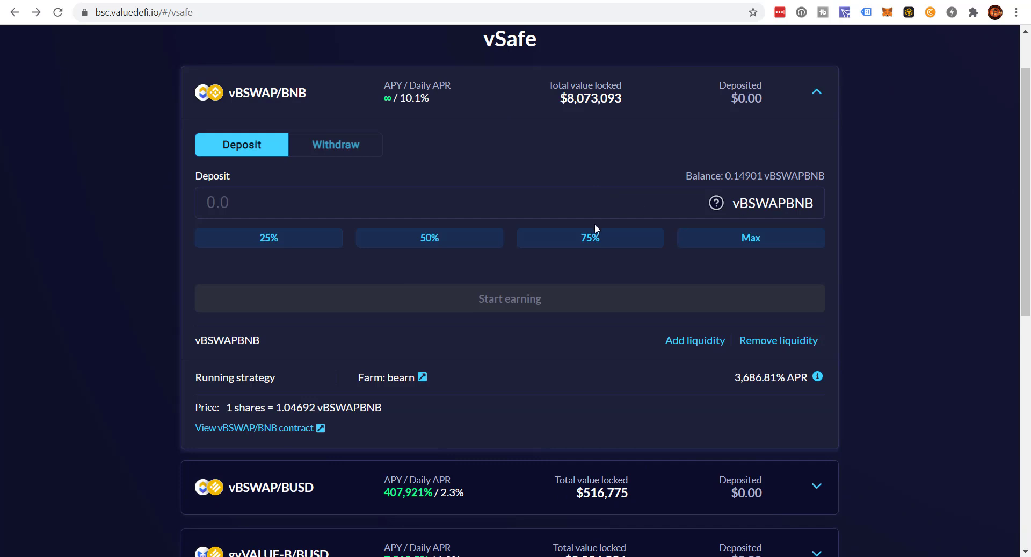
pyautogui.click(713, 244)
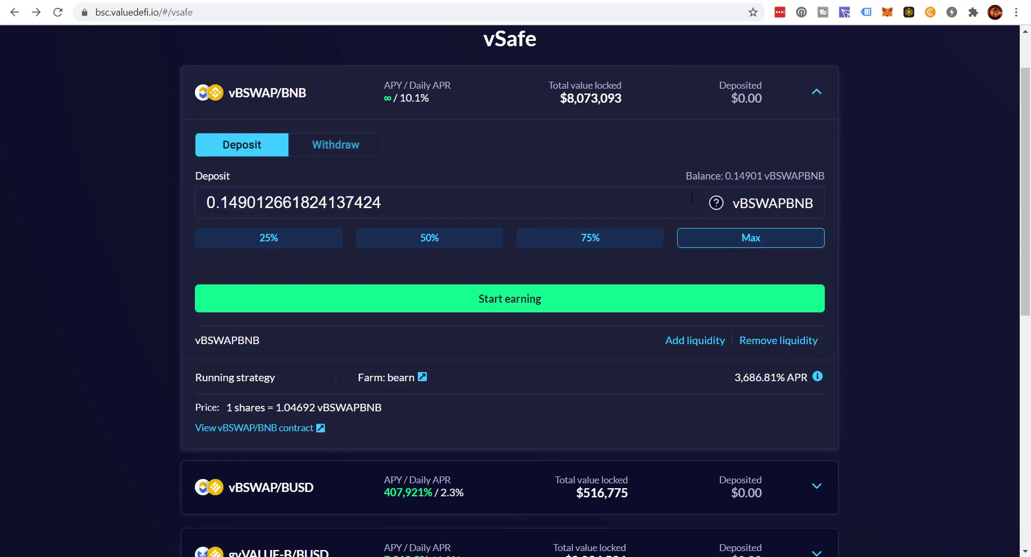
pyautogui.click(510, 309)
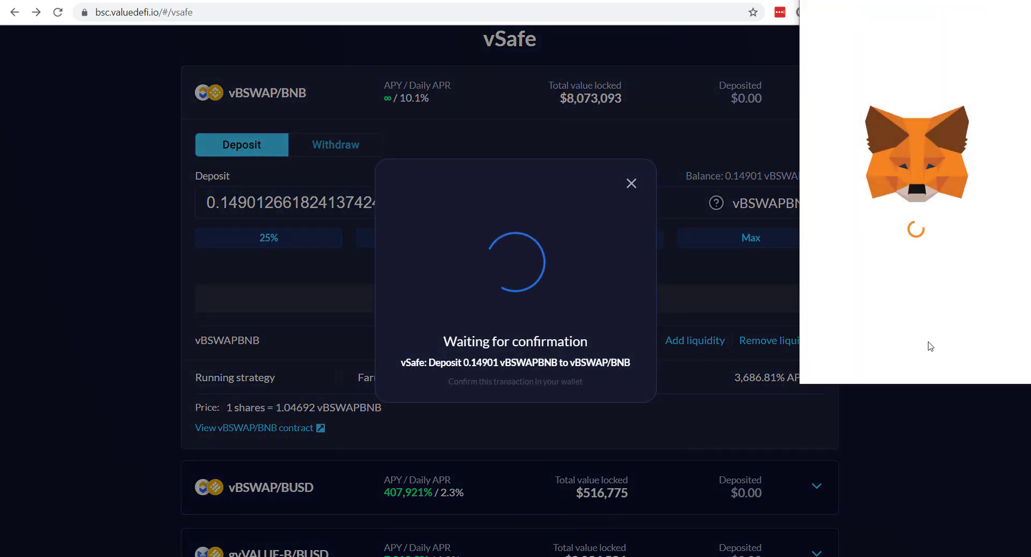
pyautogui.click(979, 364)
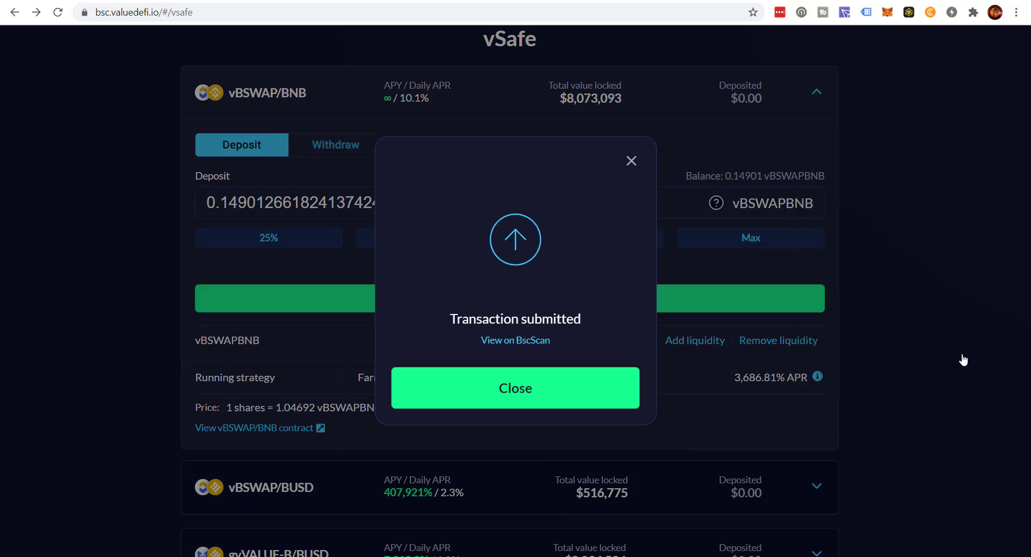
pyautogui.click(578, 394)
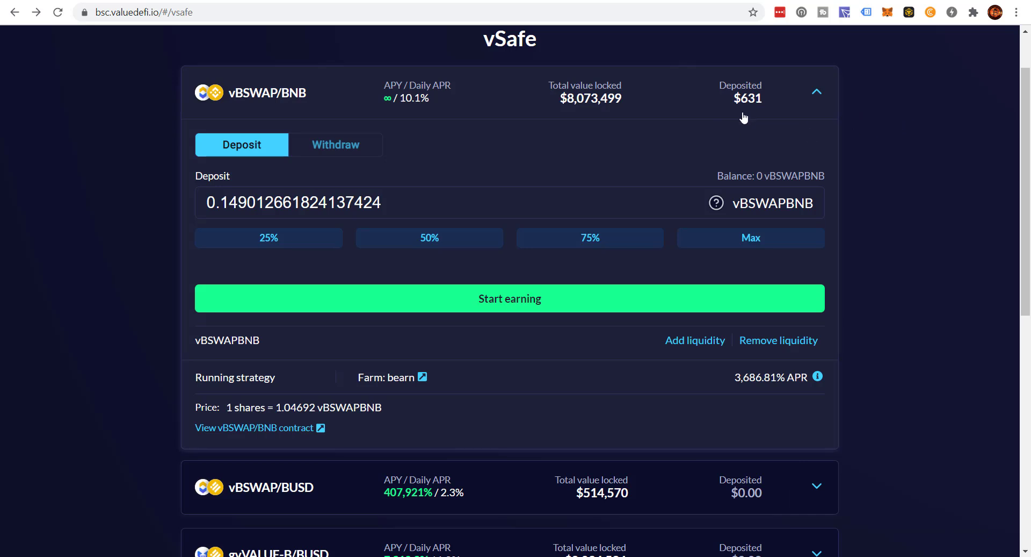
# Examine the deposited value and shares in the vBSWAP/BNB vault, and look over the other vSafe vaults
pyautogui.moveTo(780, 119)
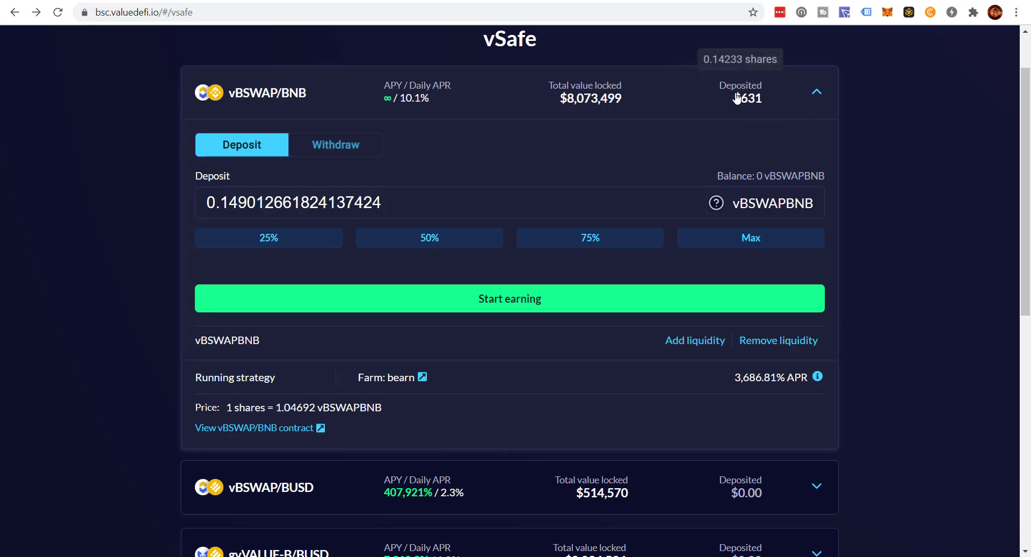
pyautogui.scroll(2, 757, 123)
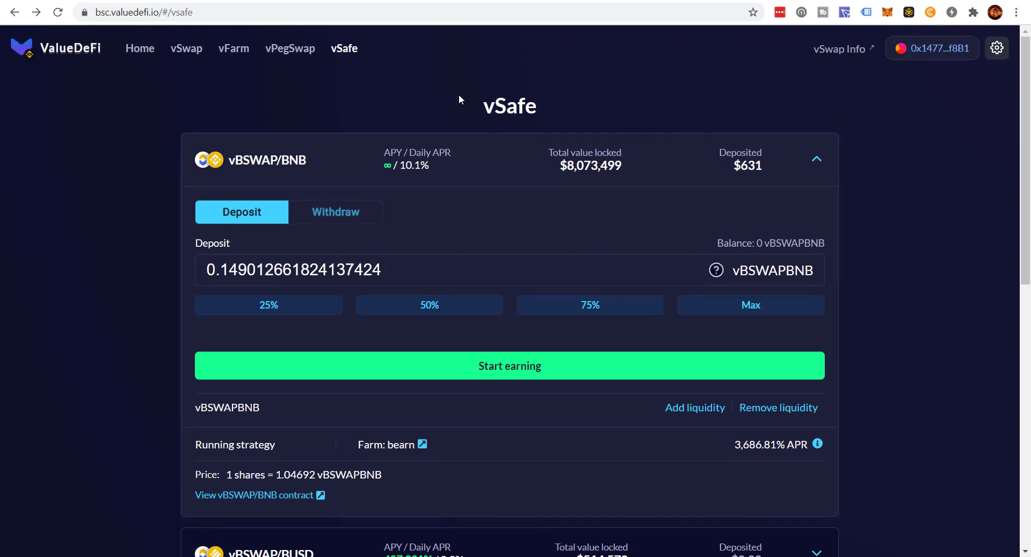
pyautogui.scroll(-1, 461, 98)
pyautogui.scroll(1, 461, 98)
pyautogui.scroll(-5, 462, 99)
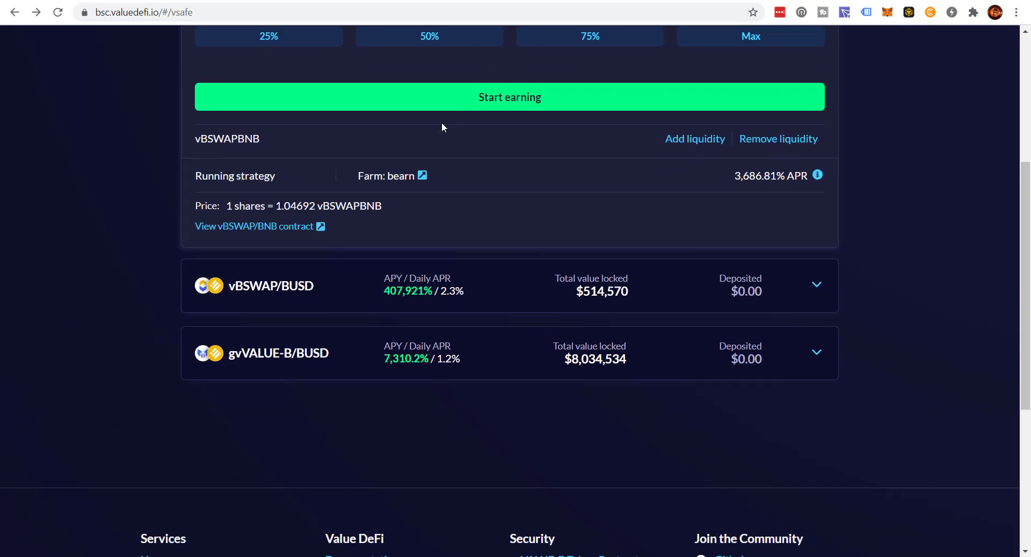
pyautogui.scroll(5, 320, 297)
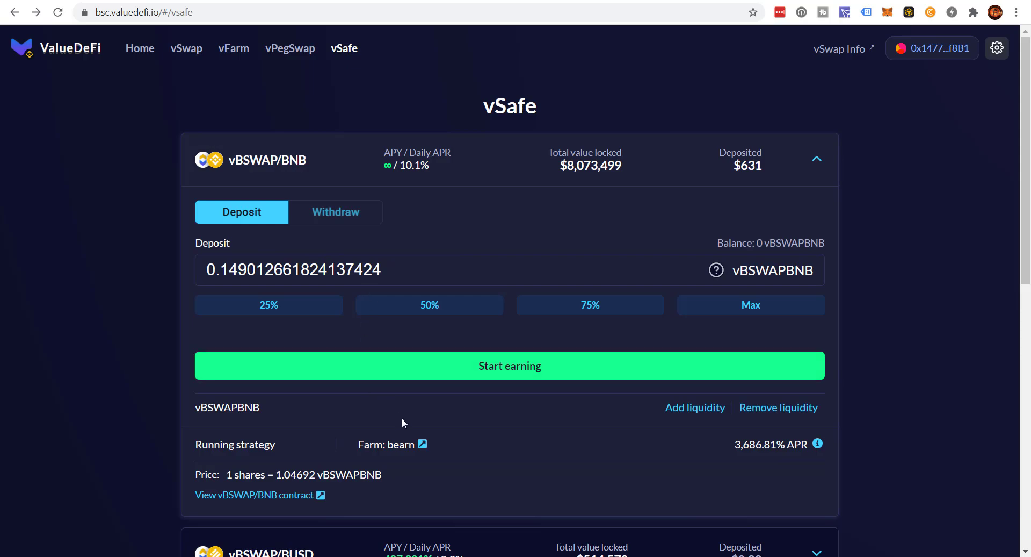
pyautogui.hotkey('alt', 'Tab')
pyautogui.scroll(-1, 523, 204)
pyautogui.scroll(-4, 610, 304)
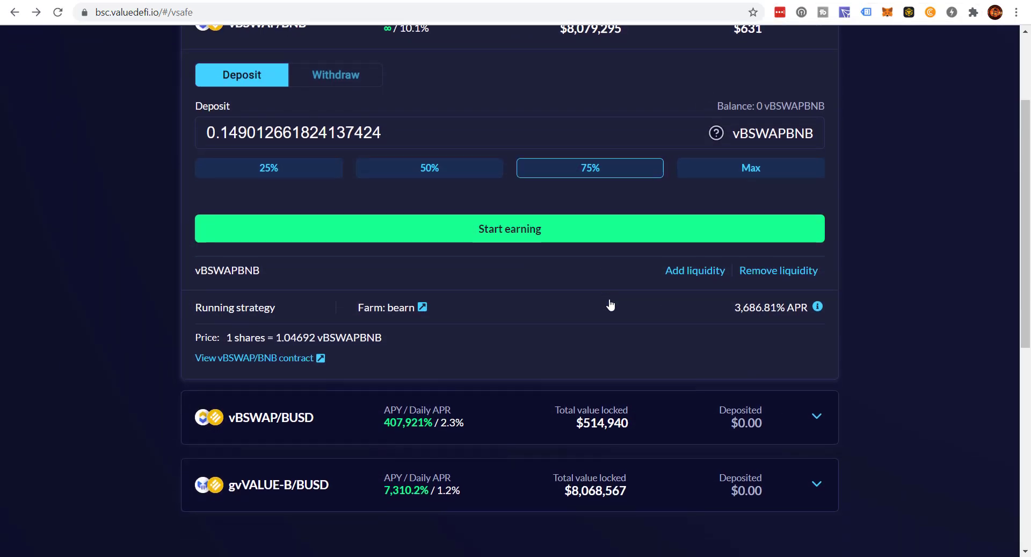
pyautogui.scroll(4, 609, 303)
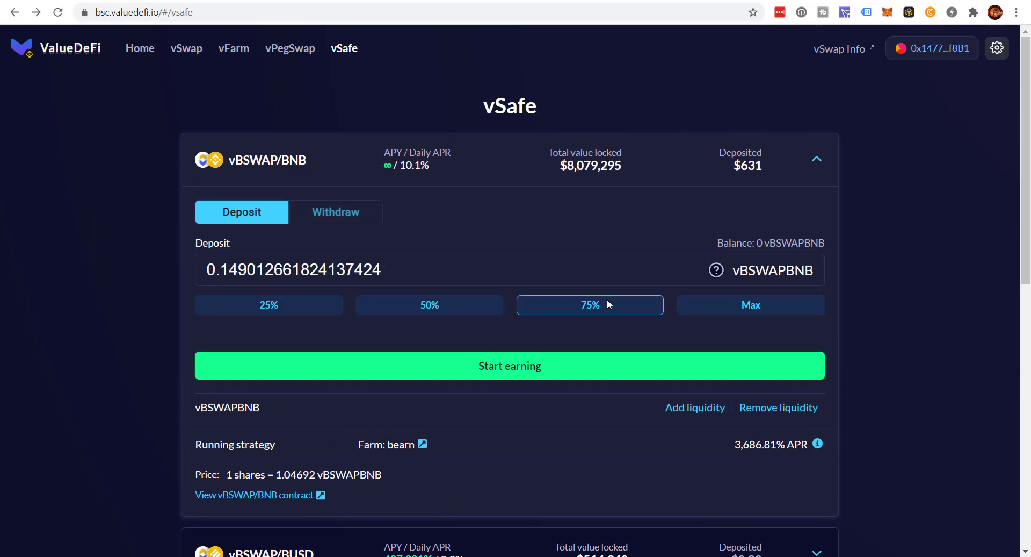
pyautogui.scroll(-1, 287, 181)
pyautogui.scroll(-6, 287, 181)
pyautogui.scroll(6, 288, 182)
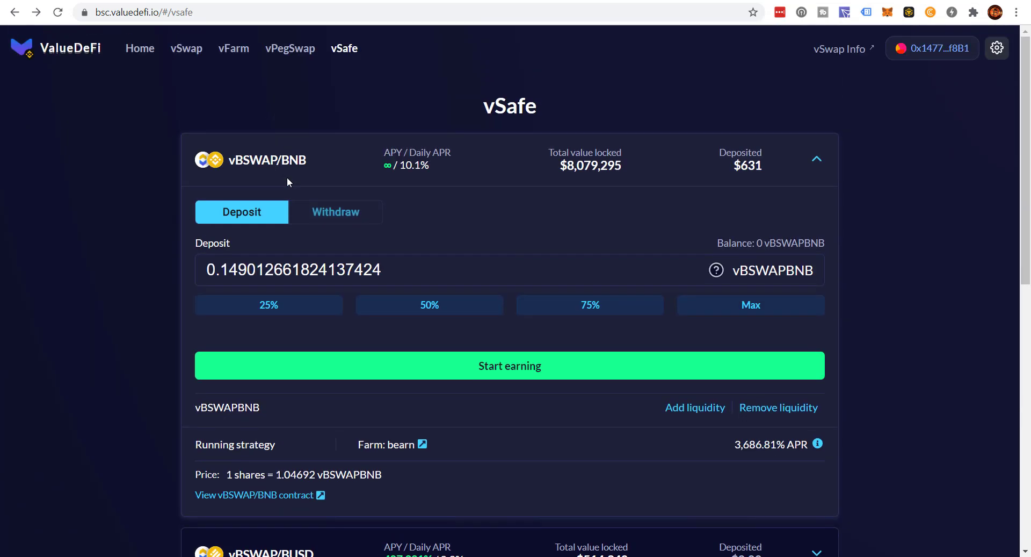
# View the vBSWAP/BNB pool's APR and reward details in vFarm, and return to the pool list
pyautogui.click(225, 52)
pyautogui.scroll(-5, 176, 181)
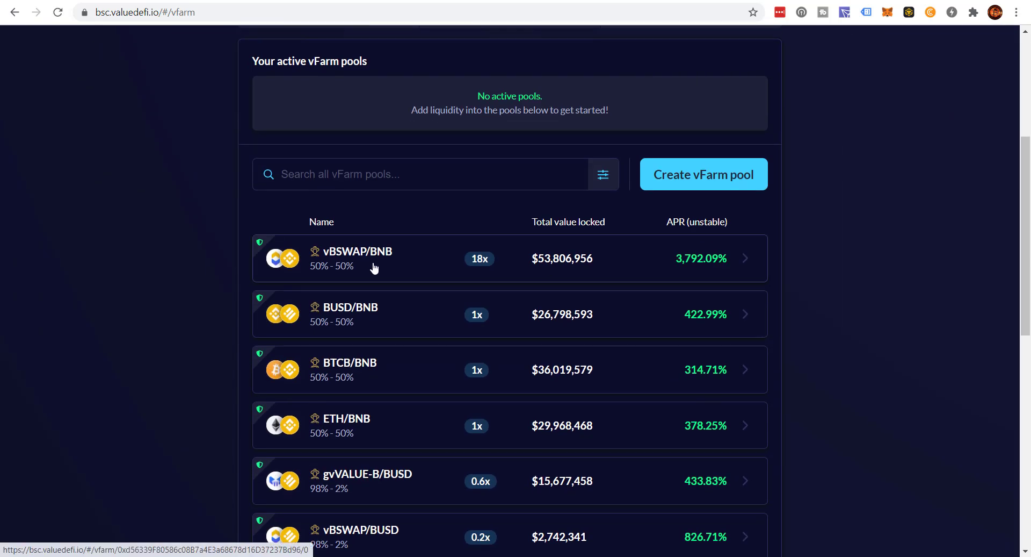
pyautogui.click(377, 268)
pyautogui.scroll(-5, 437, 304)
pyautogui.scroll(5, 437, 304)
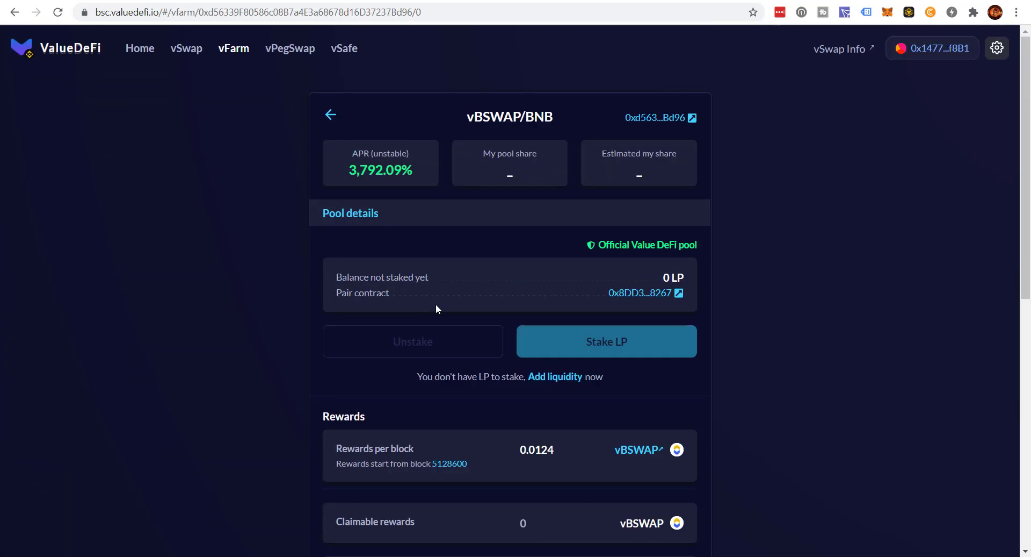
pyautogui.click(330, 116)
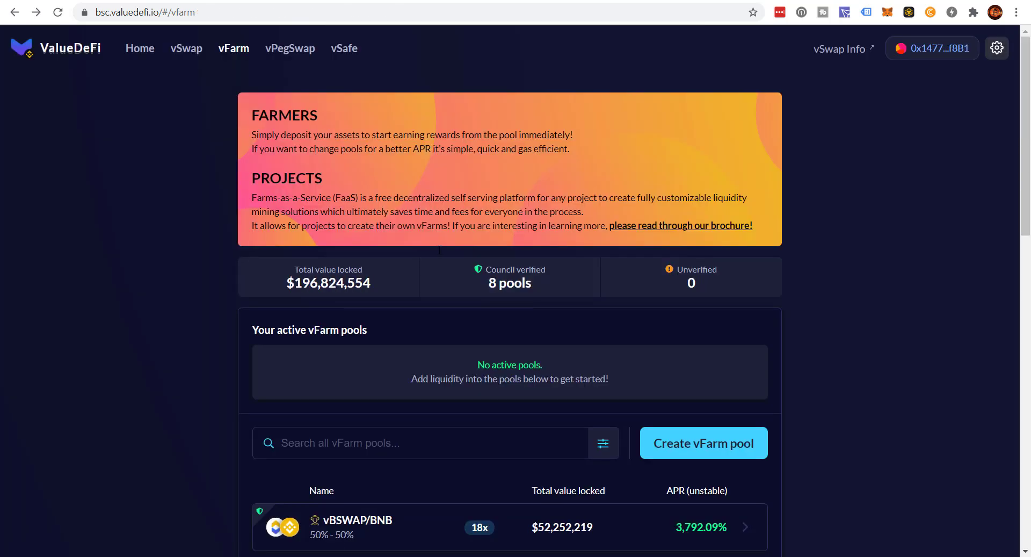
# Reopen the vBSWAP/BNB vault in vSafe and review its running strategy, APR and share price
pyautogui.click(345, 48)
pyautogui.scroll(-3, 452, 193)
pyautogui.click(480, 47)
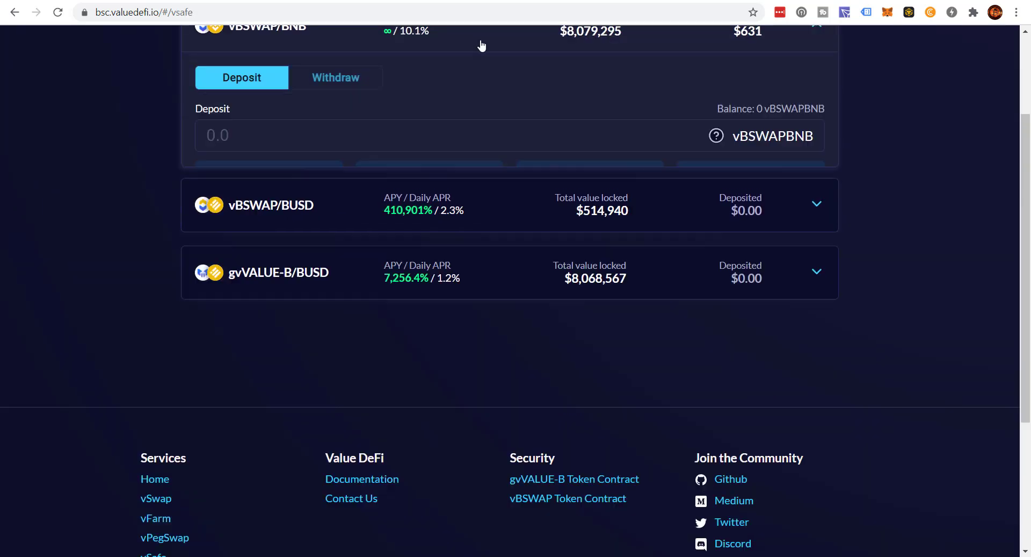
pyautogui.scroll(-1, 591, 241)
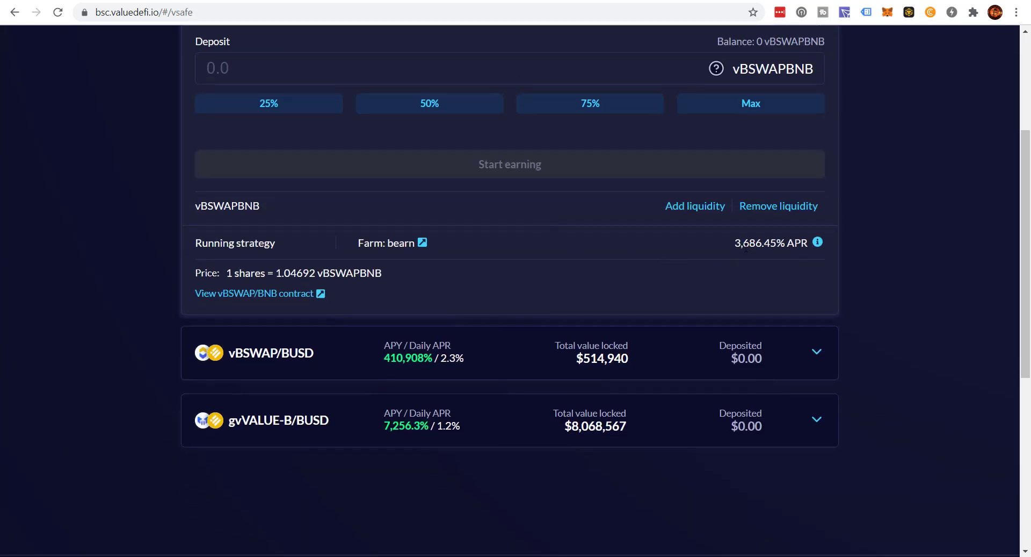
pyautogui.scroll(3, 745, 249)
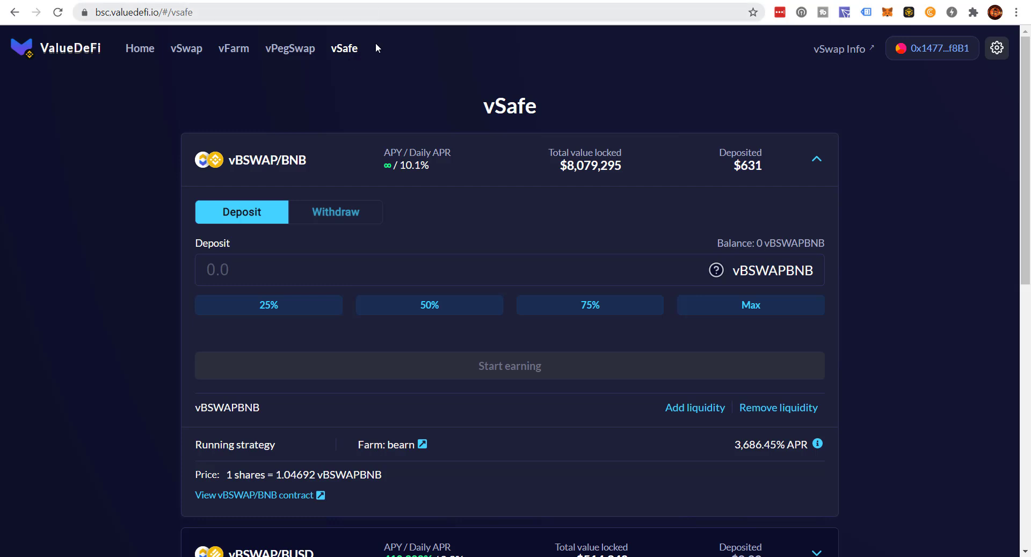
pyautogui.scroll(-3, 396, 110)
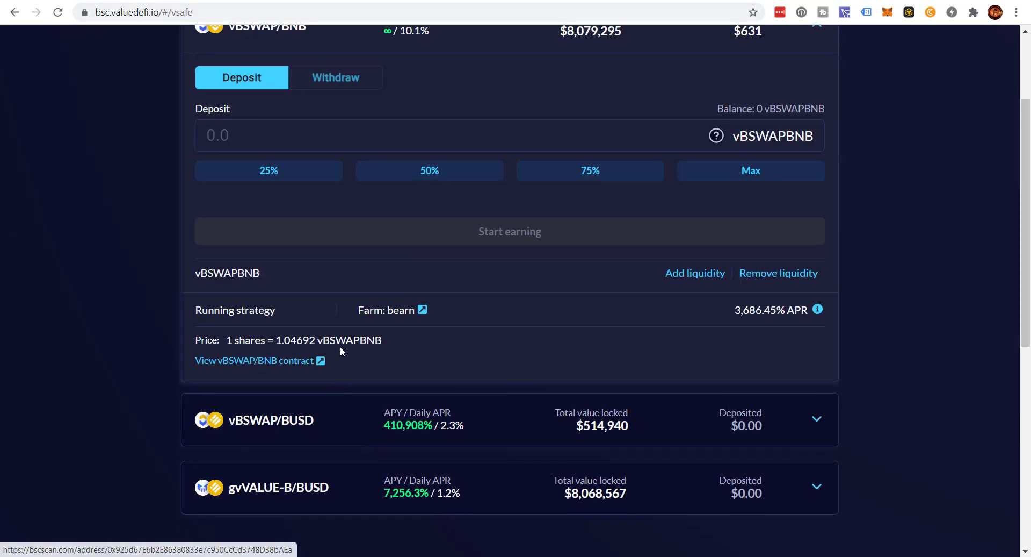
# Open the vault's bearn farm strategy, inspect the vBSWAP-BNB VLP entry among the bVaults, and return to vSafe
pyautogui.click(421, 310)
pyautogui.scroll(-8, 403, 182)
pyautogui.scroll(-4, 358, 240)
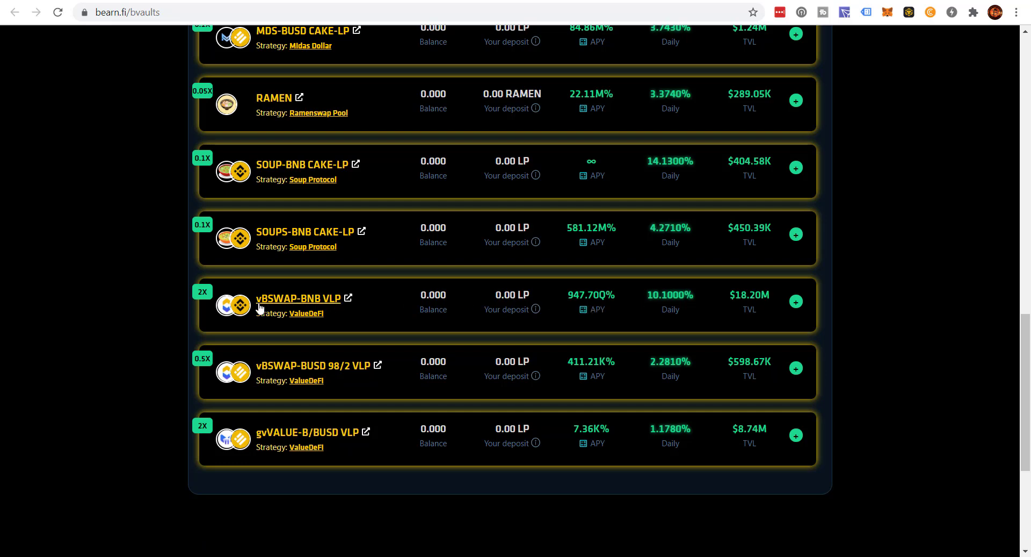
pyautogui.scroll(20, 298, 305)
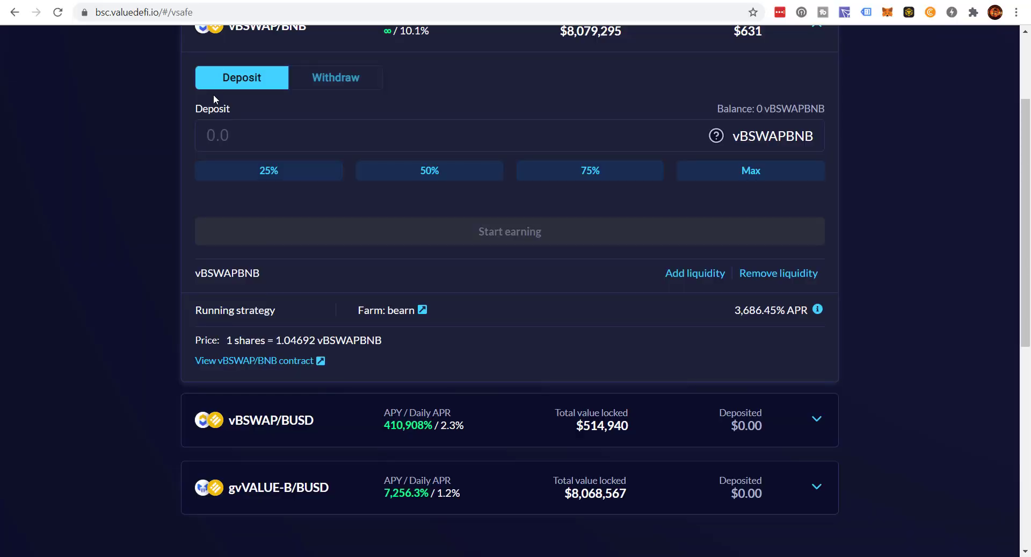
pyautogui.scroll(1, 214, 97)
pyautogui.scroll(1, 213, 100)
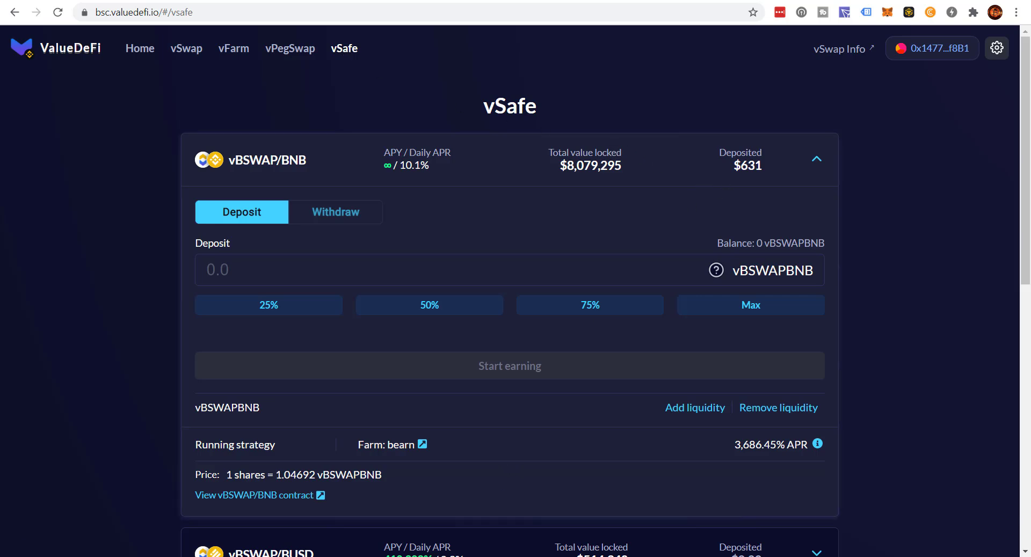
# Switch to Telegram and read the Value DeFi group's pinned messages on the difference between vSafe and vFarm
pyautogui.hotkey('alt', 'Tab')
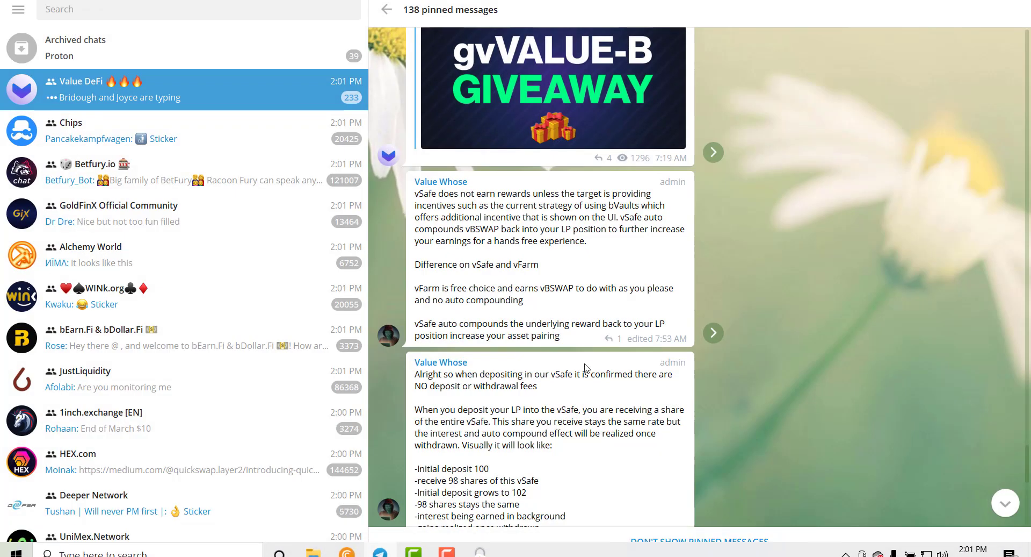
pyautogui.scroll(3, 577, 366)
pyautogui.scroll(-2, 659, 392)
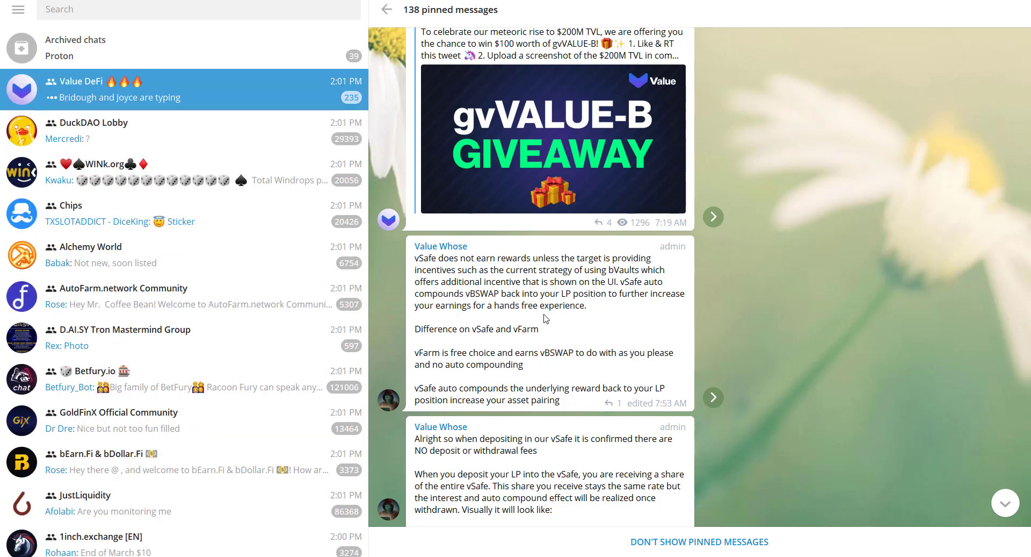
# Read the pinned messages on vSafe's deposit and withdrawal fees and how vault shares grow in value
pyautogui.scroll(-1, 543, 318)
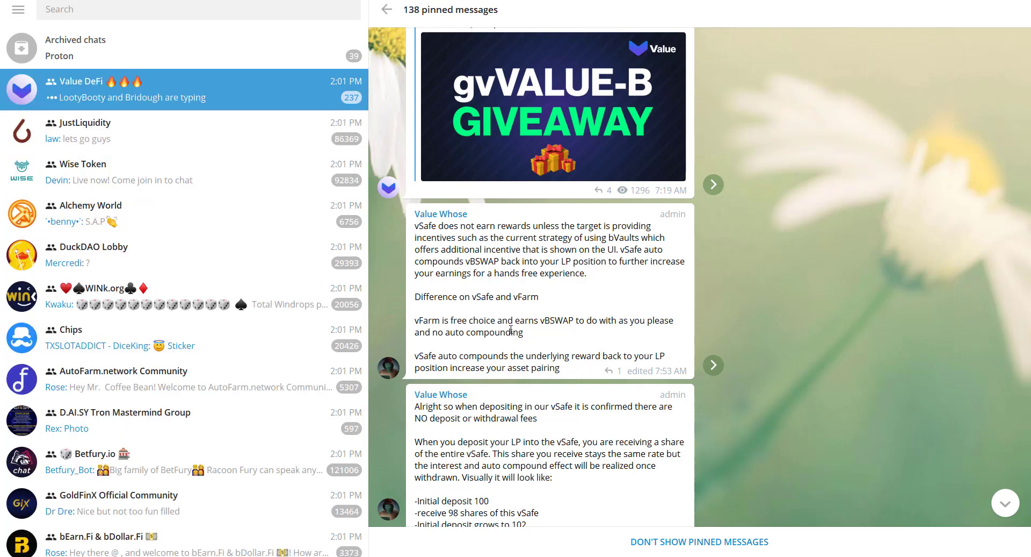
pyautogui.scroll(-1, 520, 331)
pyautogui.scroll(-1, 519, 330)
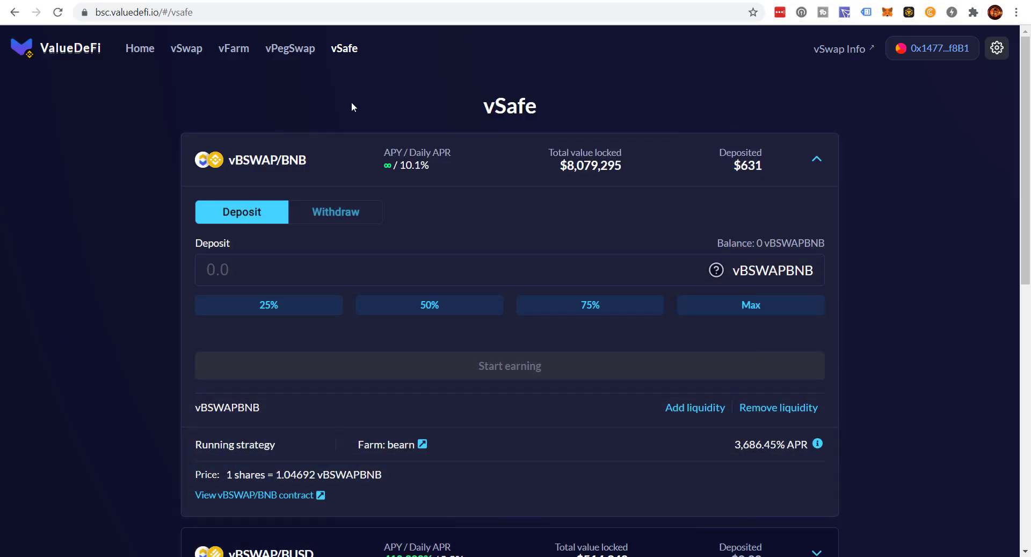
# Switch back to Value DeFi in the browser, and examine the vBSWAP/BNB pool's staking and reward details in vFarm
pyautogui.scroll(-5, 319, 177)
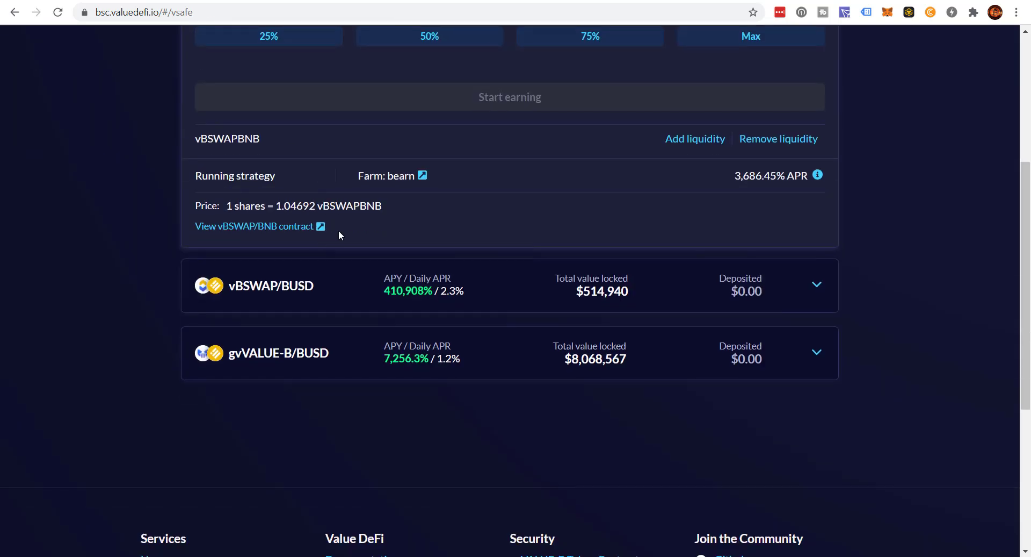
pyautogui.scroll(5, 437, 183)
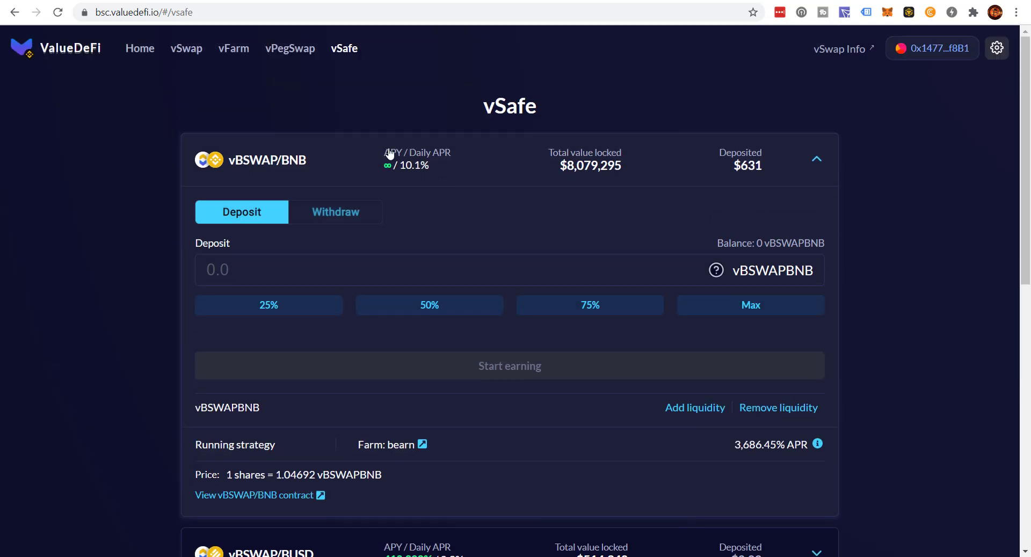
pyautogui.click(236, 49)
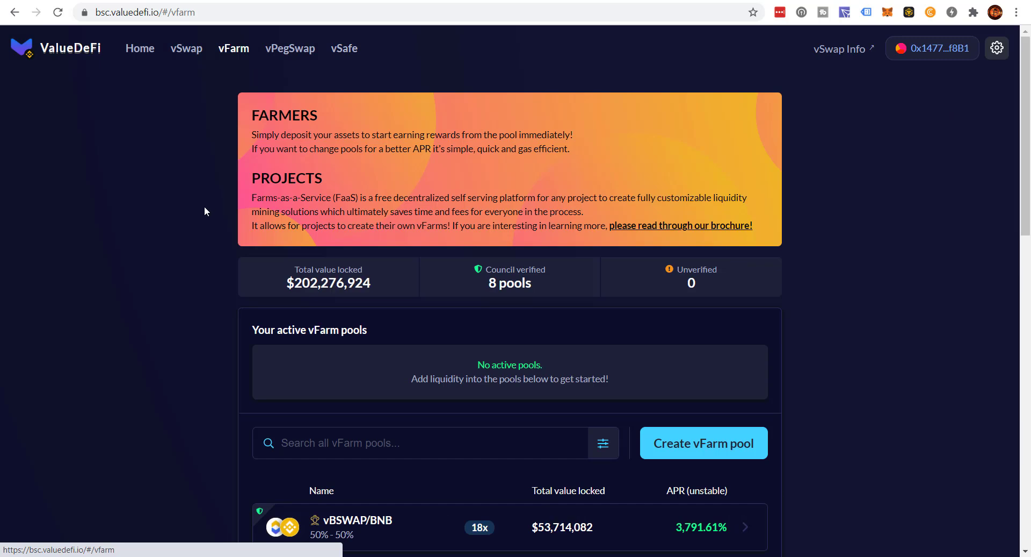
pyautogui.scroll(-5, 215, 215)
pyautogui.click(415, 259)
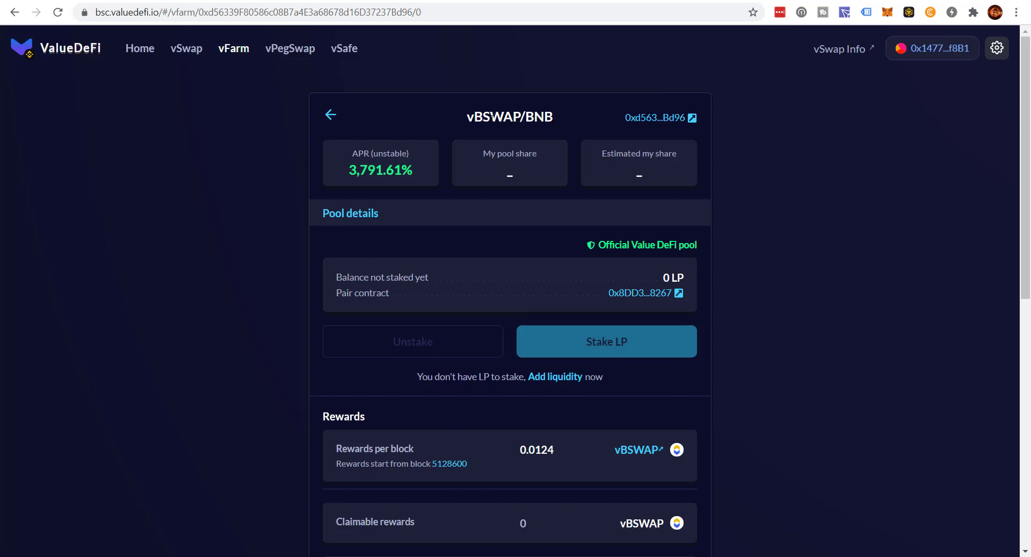
pyautogui.scroll(-3, 494, 225)
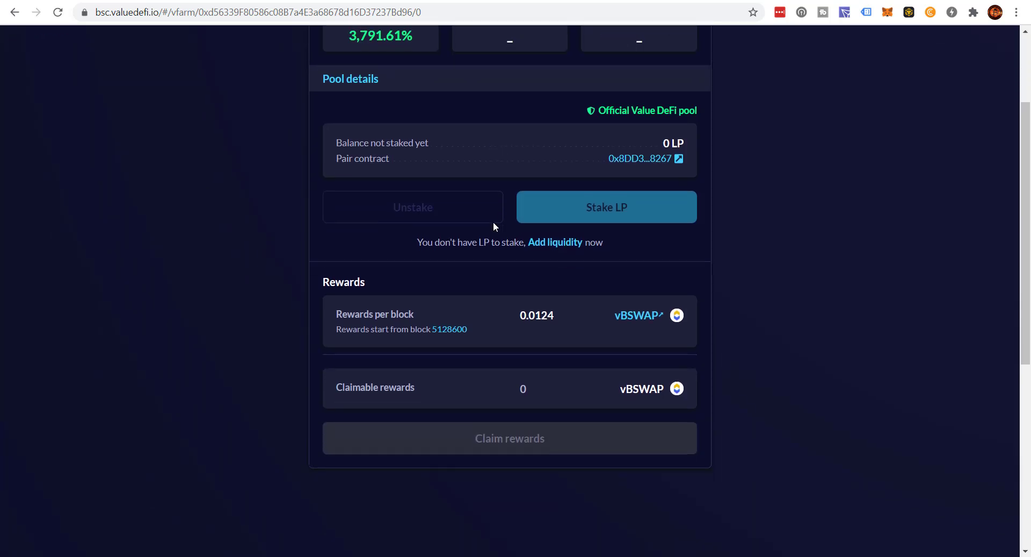
pyautogui.scroll(1, 493, 226)
pyautogui.scroll(2, 494, 223)
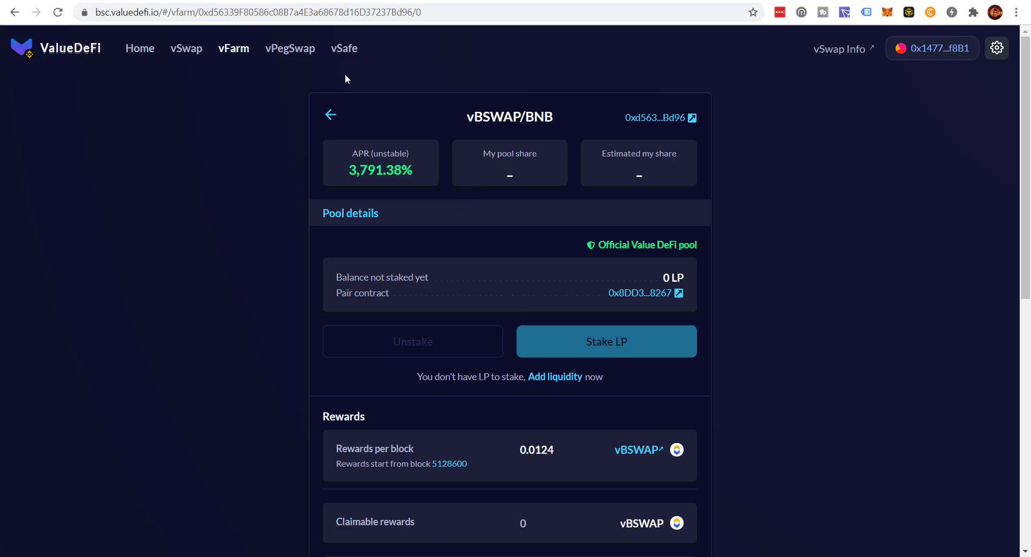
# Expand the vBSWAP/BNB vault in vSafe and review its deposit section, running strategy and share price
pyautogui.click(345, 47)
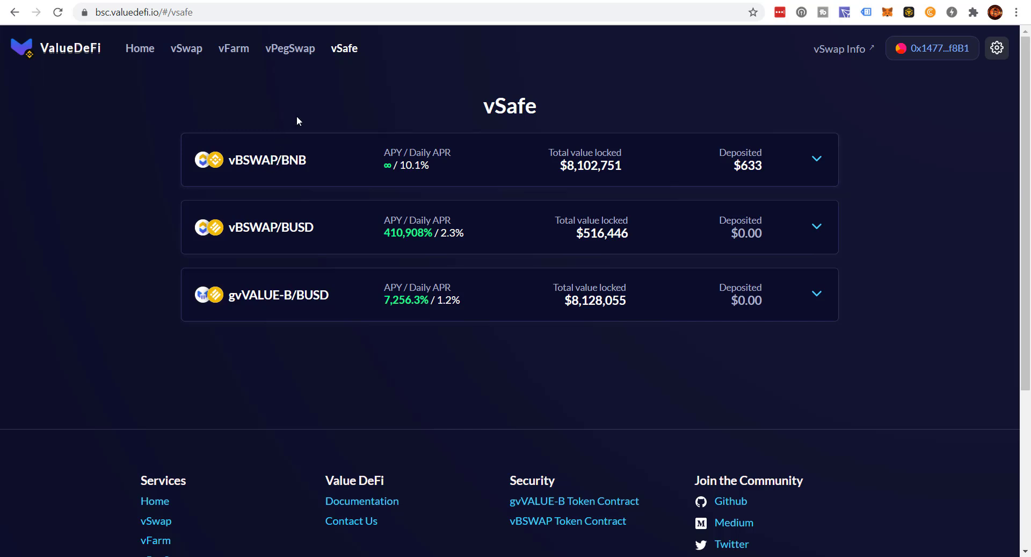
pyautogui.click(369, 169)
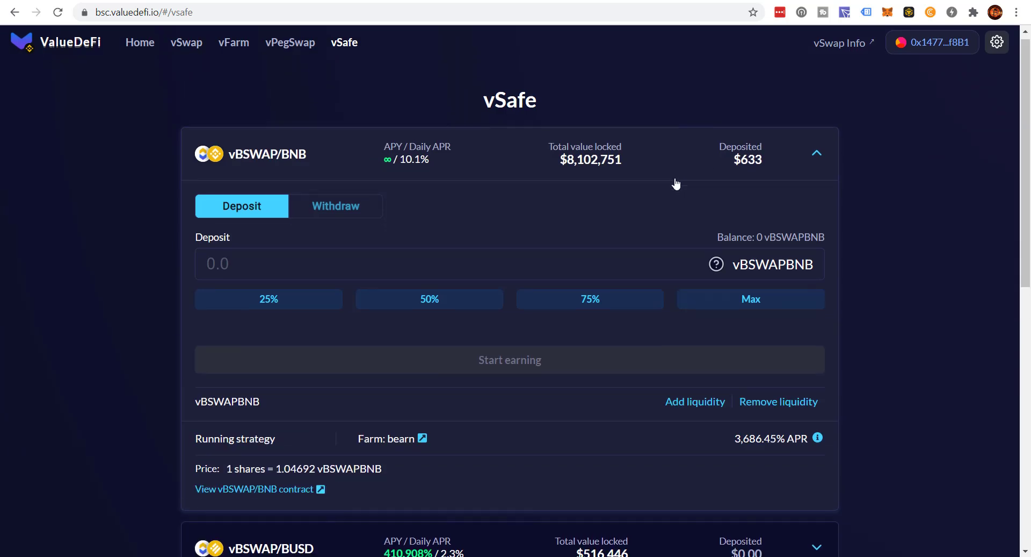
pyautogui.scroll(-5, 606, 217)
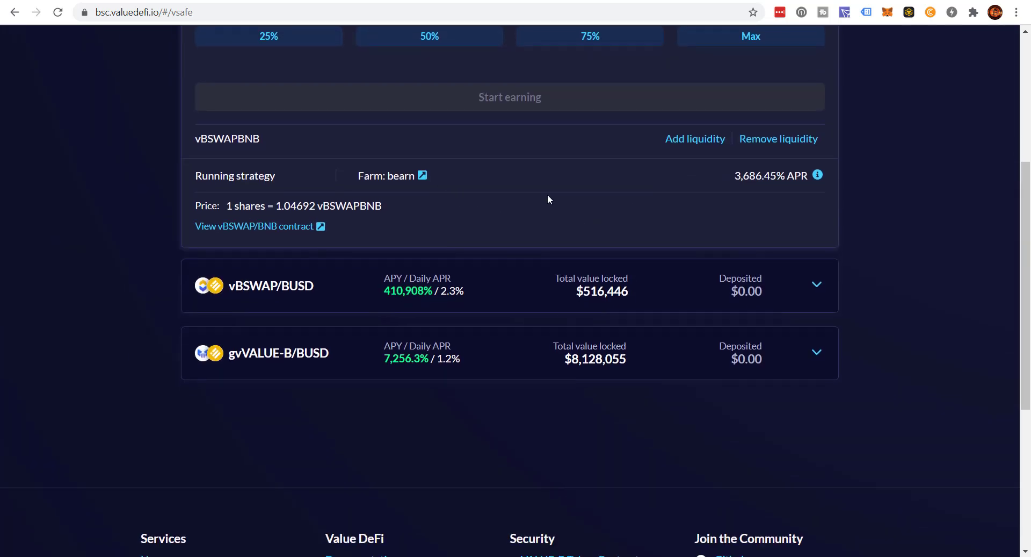
pyautogui.scroll(5, 440, 218)
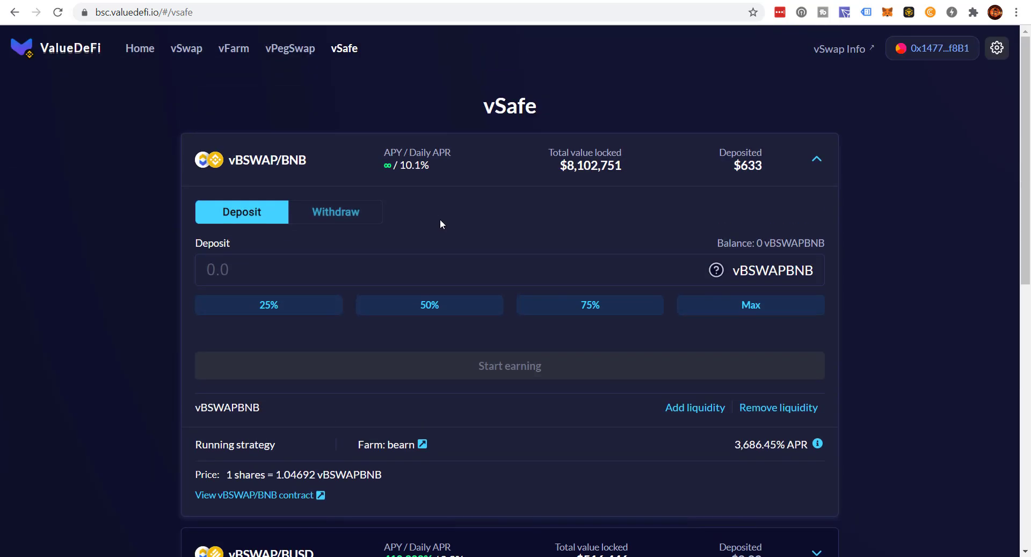
pyautogui.scroll(-3, 440, 219)
pyautogui.scroll(3, 446, 256)
# View the vFarm pool list to check the total value locked and APR of the vBSWAP/BNB pool
pyautogui.click(236, 49)
pyautogui.scroll(-4, 300, 257)
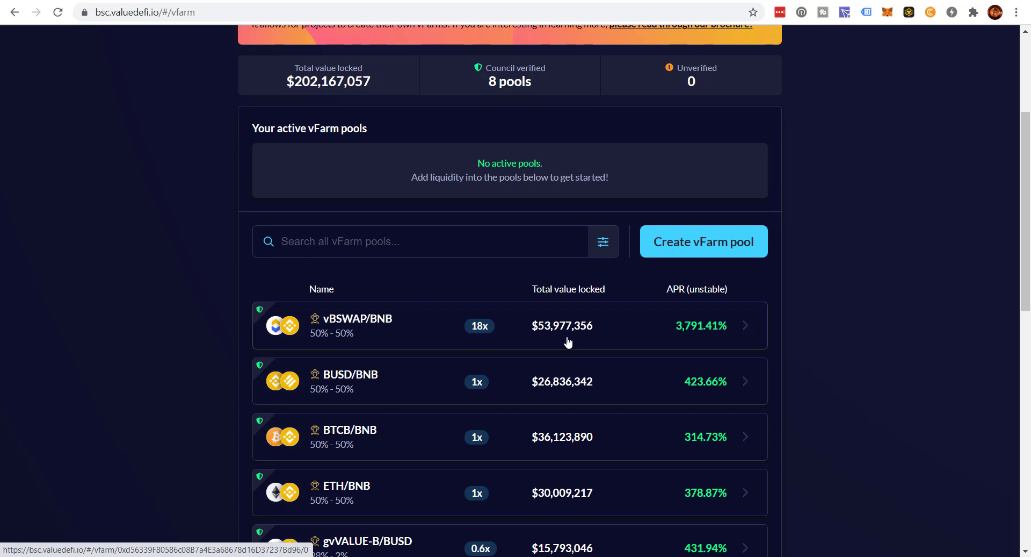
pyautogui.scroll(4, 567, 342)
# Return to vSafe and inspect the vBSWAP/BNB vault's deposited shares and its APY and daily APR breakdown
pyautogui.click(348, 49)
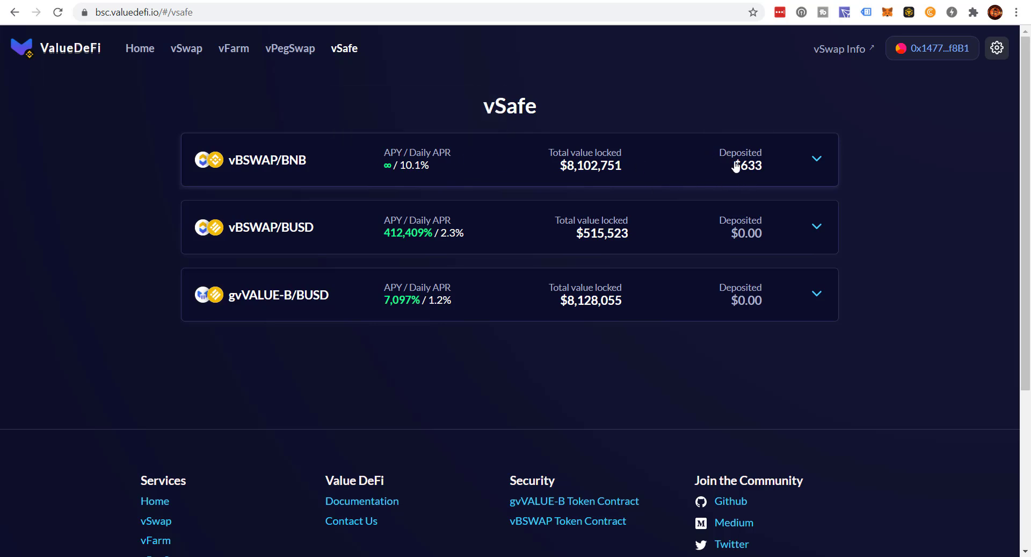
pyautogui.moveTo(744, 165)
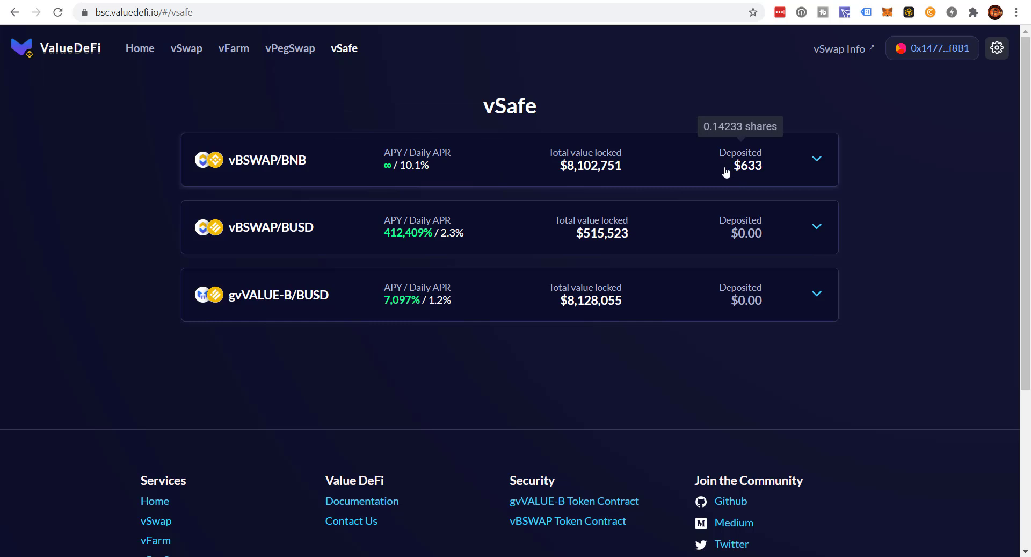
pyautogui.moveTo(420, 168)
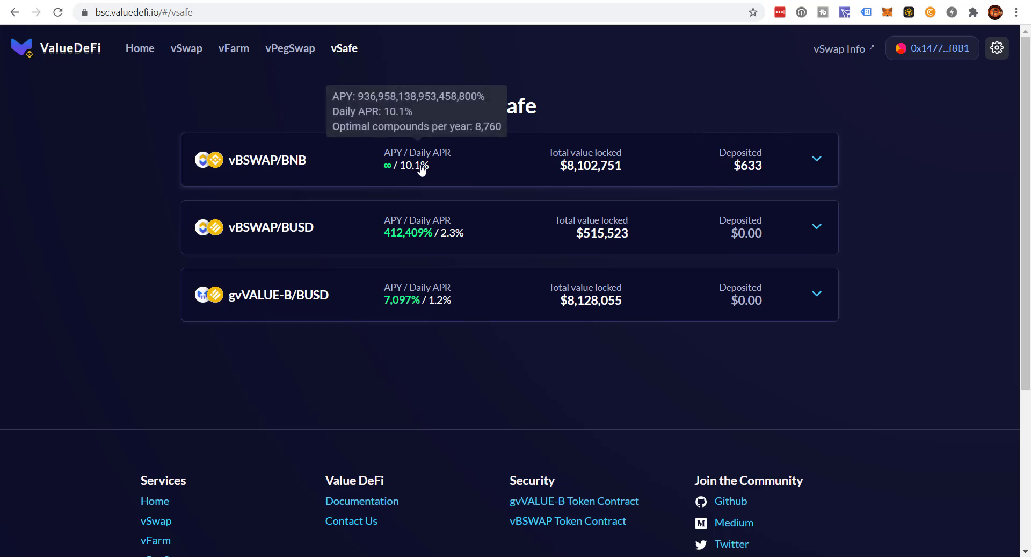